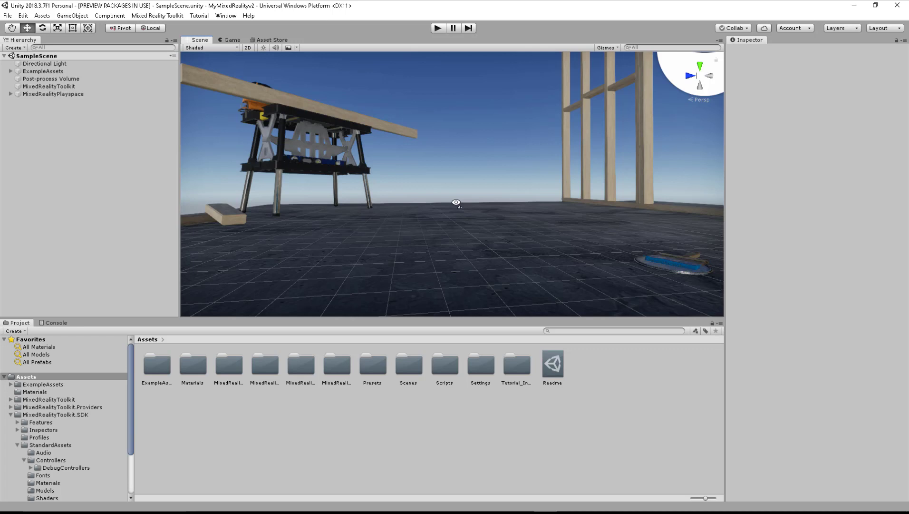
- Inspect the default controller visualization profile through the MixedRealityToolkit object's input system profile
{"action": "left_click", "coordinate": [163, 16]}
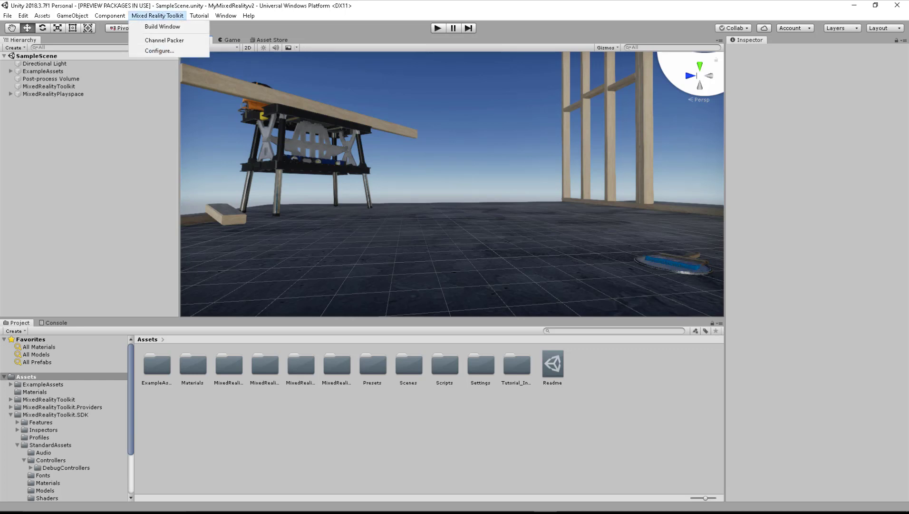
{"action": "left_click", "coordinate": [57, 86]}
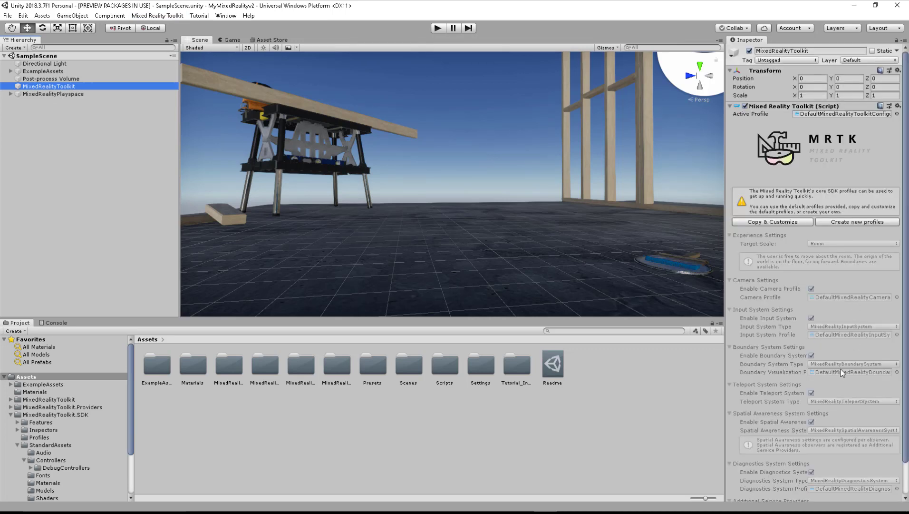
{"action": "double_click", "coordinate": [830, 335]}
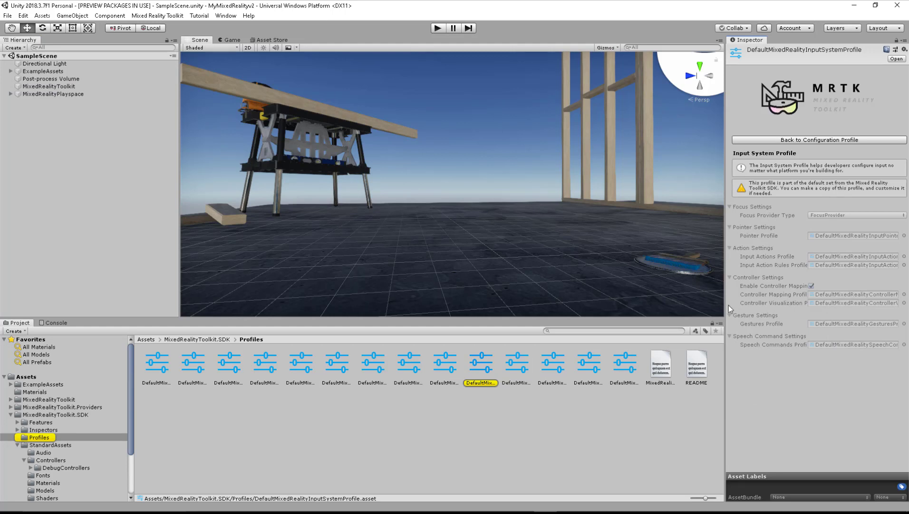
{"action": "double_click", "coordinate": [828, 304]}
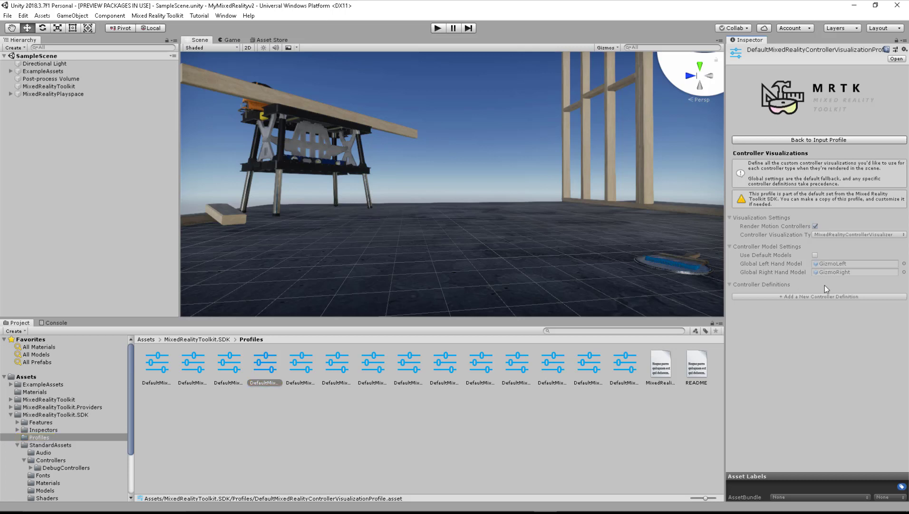
- Run SampleScene in play mode to check the starting view, and stop it
{"action": "left_click", "coordinate": [438, 28]}
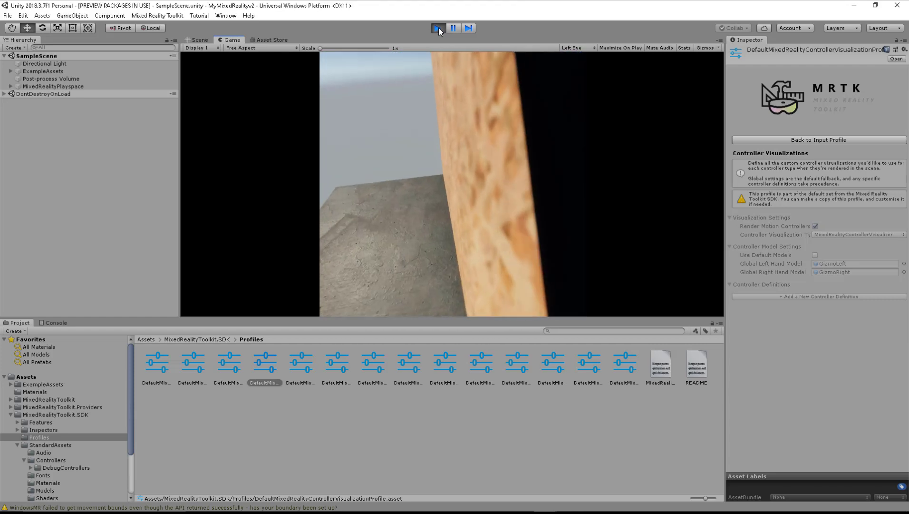
{"action": "left_click", "coordinate": [438, 28]}
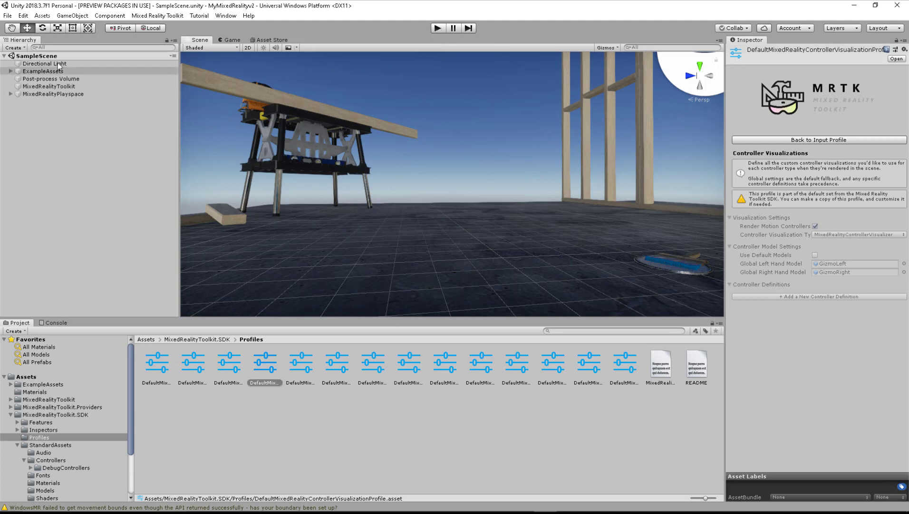
- Frame the ExampleAssets object in the scene and move it to about -1.447 on the X axis
{"action": "left_click", "coordinate": [42, 94]}
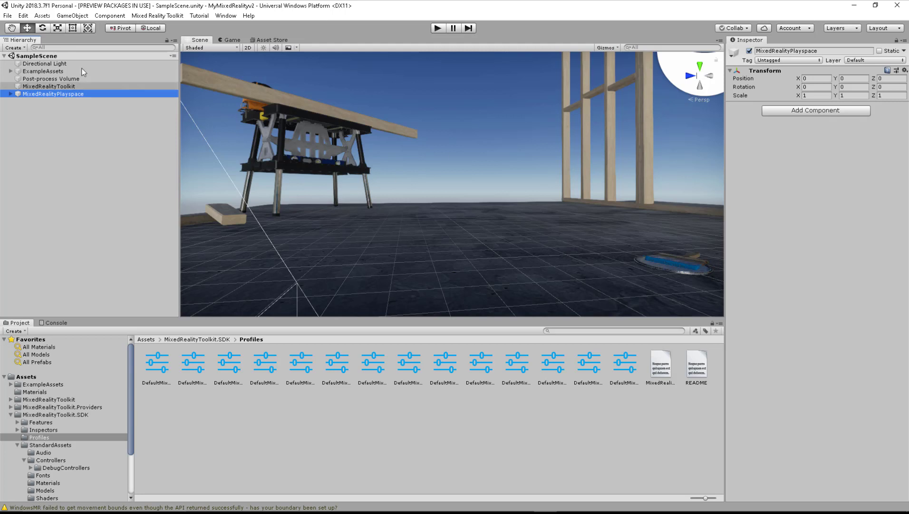
{"action": "left_click", "coordinate": [54, 71]}
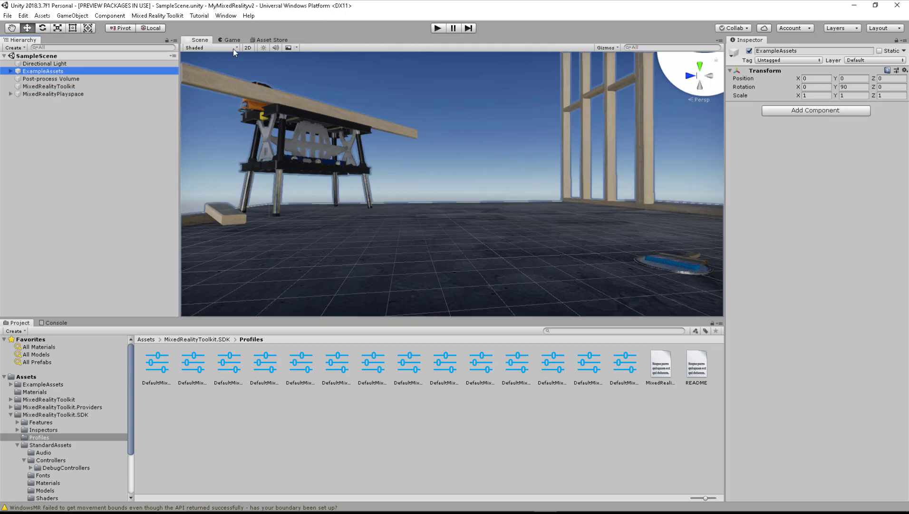
{"action": "double_click", "coordinate": [73, 71]}
{"action": "right_click_drag", "start_coordinate": [423, 175], "coordinate": [496, 192]}
{"action": "right_click_drag", "start_coordinate": [352, 199], "coordinate": [467, 220]}
{"action": "left_click_drag", "start_coordinate": [452, 208], "coordinate": [523, 212]}
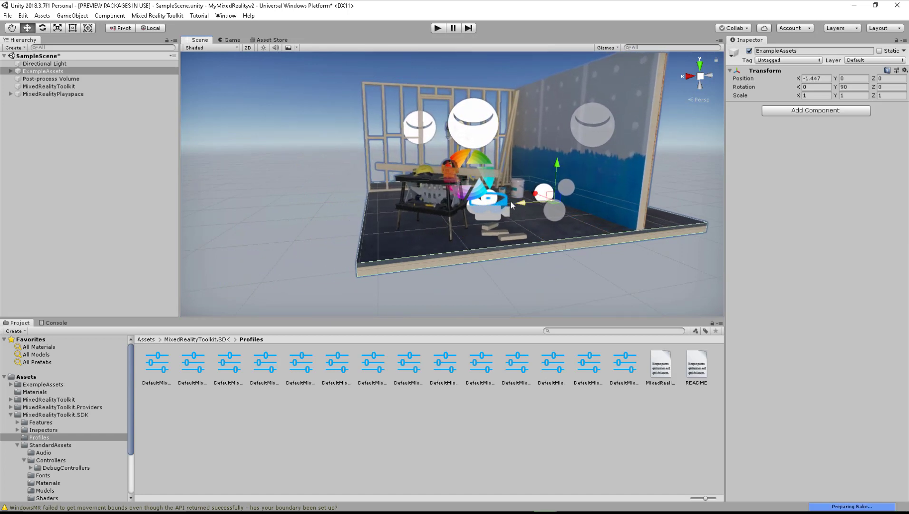
- Play the scene again to test the controller gizmos in the headset, and exit play mode
{"action": "left_click", "coordinate": [438, 29]}
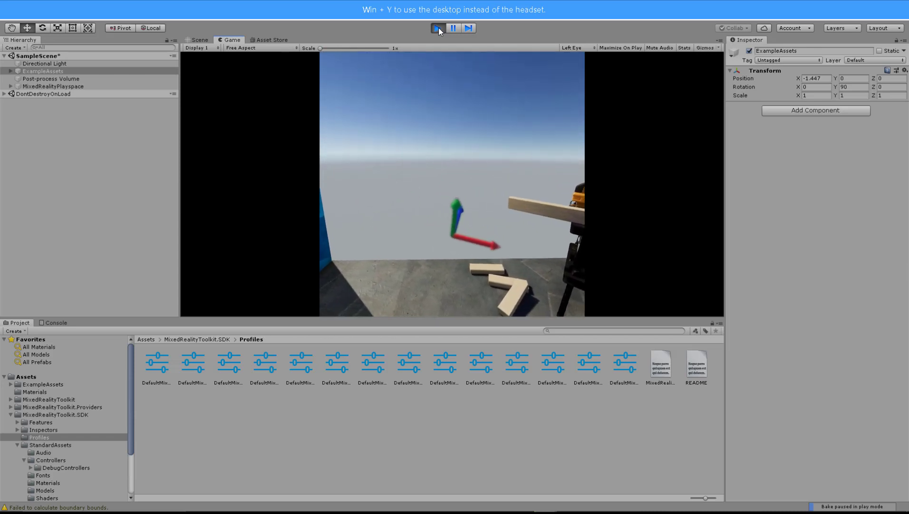
{"action": "key", "text": "super+y"}
{"action": "left_click", "coordinate": [438, 28]}
- Create a new scene and configure it for the Mixed Reality Toolkit
{"action": "left_click", "coordinate": [8, 16]}
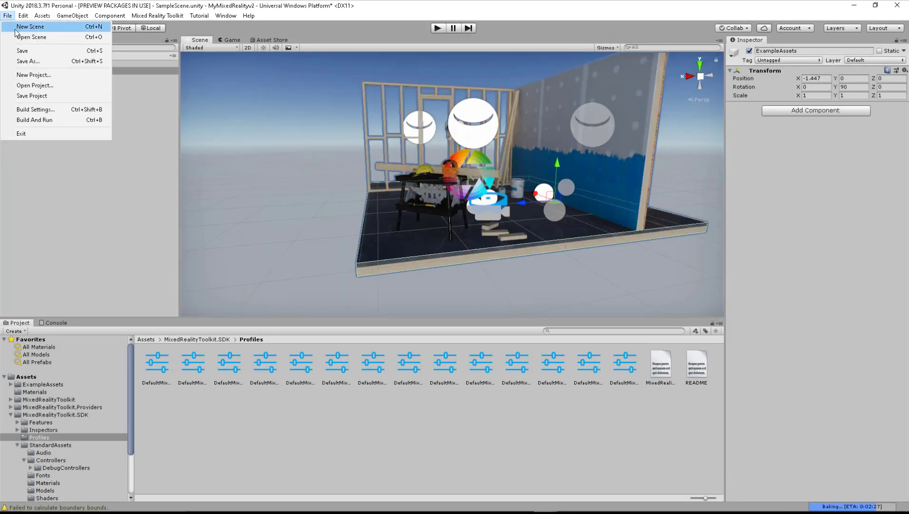
{"action": "left_click", "coordinate": [16, 29]}
{"action": "left_click", "coordinate": [490, 281]}
{"action": "right_click_drag", "start_coordinate": [493, 239], "coordinate": [410, 183]}
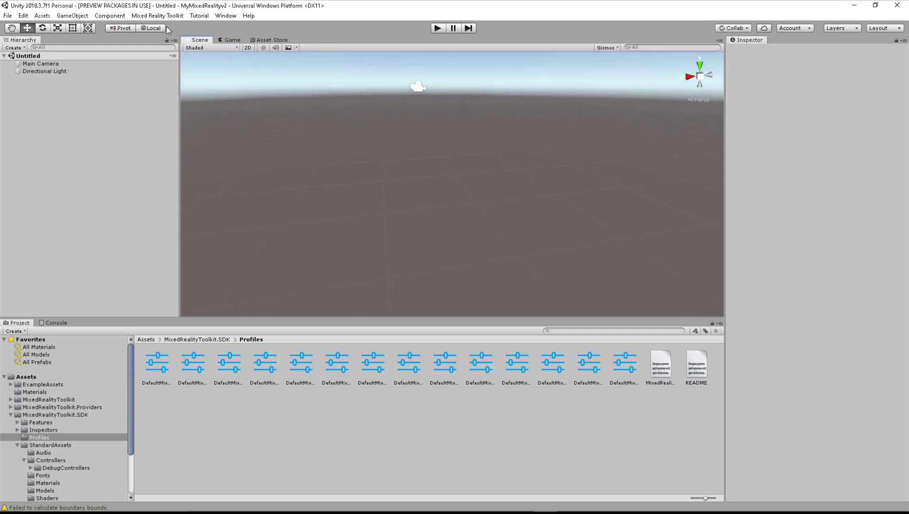
{"action": "left_click", "coordinate": [158, 16]}
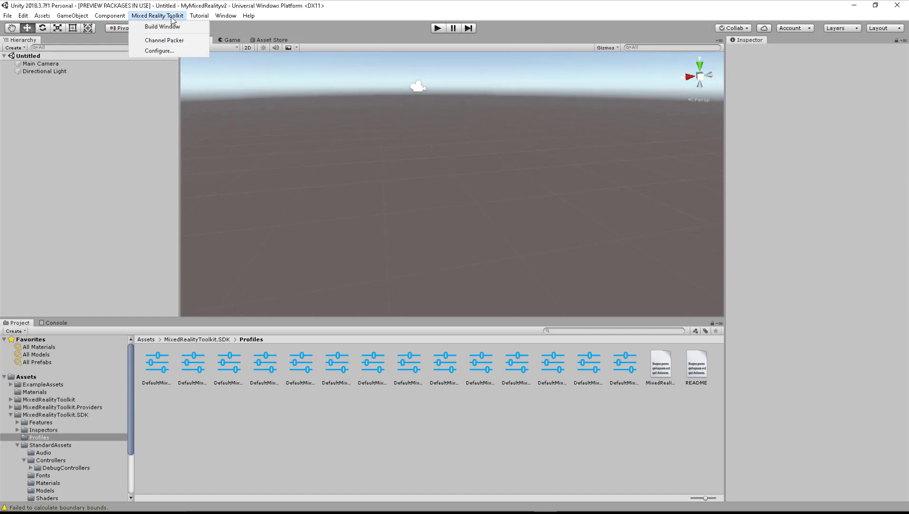
{"action": "left_click", "coordinate": [167, 51]}
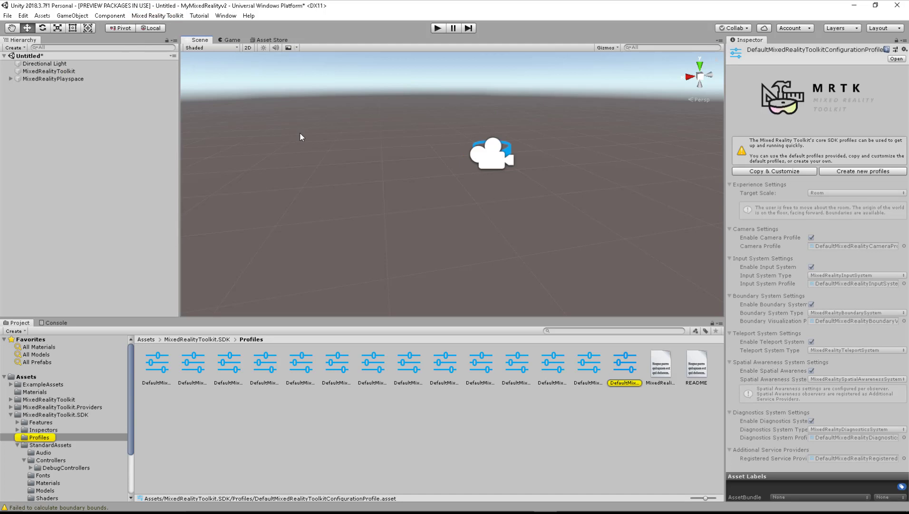
- Make customizable copies of the toolkit configuration profile and its input system and controller visualization profiles
{"action": "left_click", "coordinate": [75, 72]}
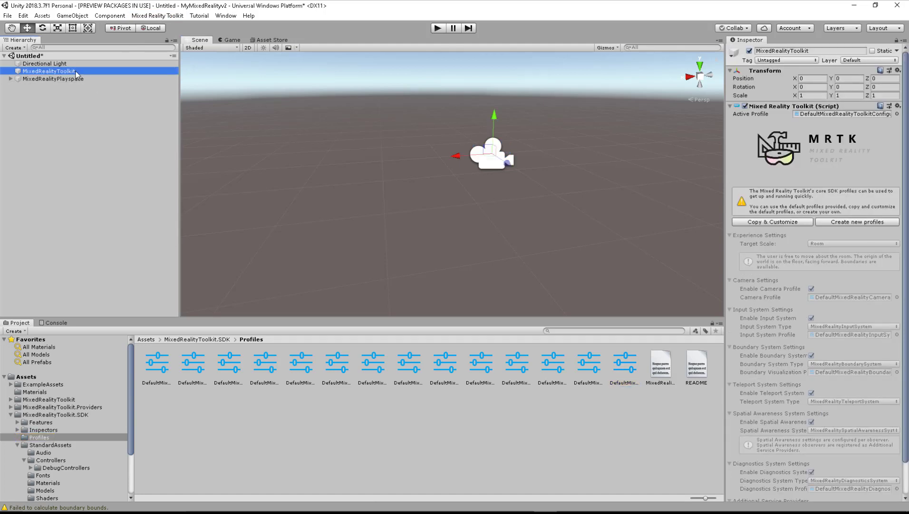
{"action": "left_click", "coordinate": [766, 223]}
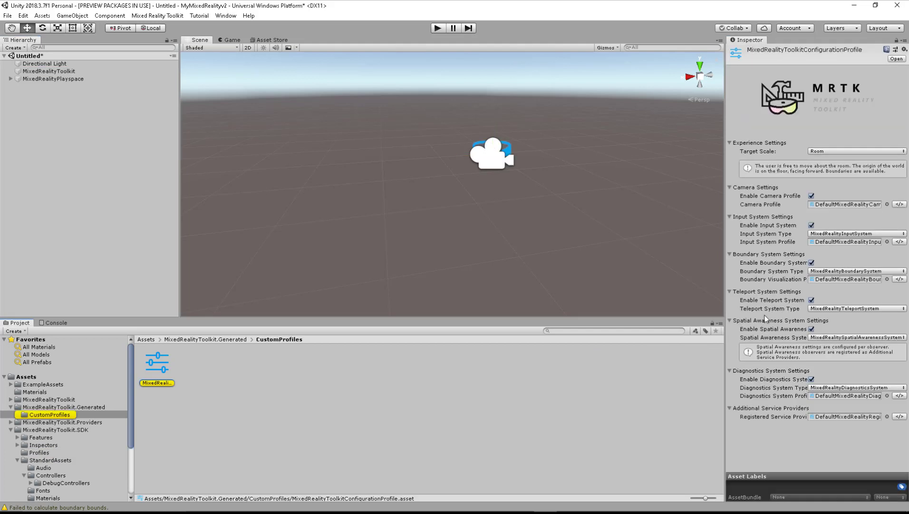
{"action": "left_click", "coordinate": [900, 242]}
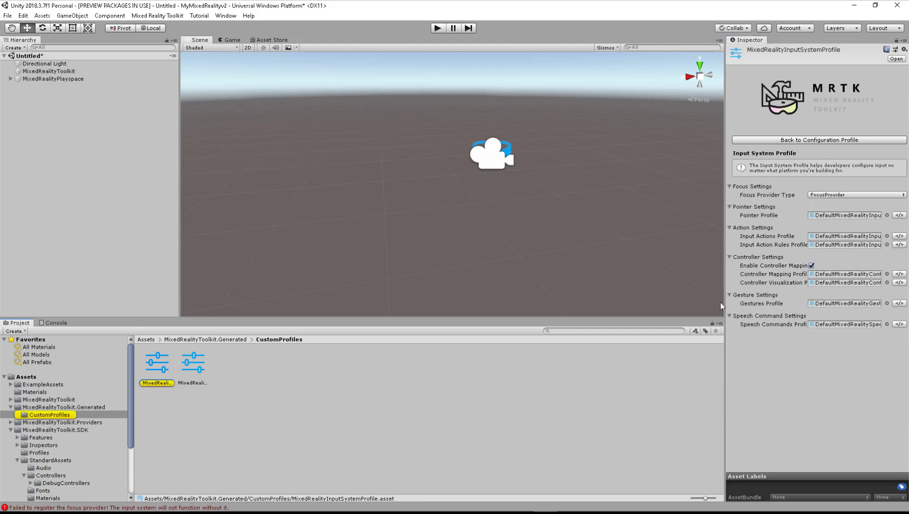
{"action": "left_click", "coordinate": [900, 282]}
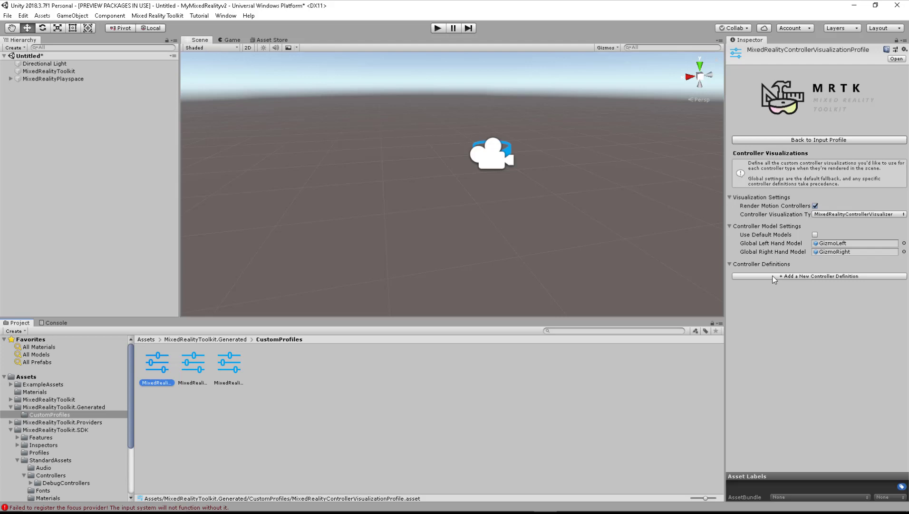
- Examine the GizmoLeft prefab used as the global left hand model, collapsing its pCone children, and return to the scene
{"action": "left_click", "coordinate": [830, 244]}
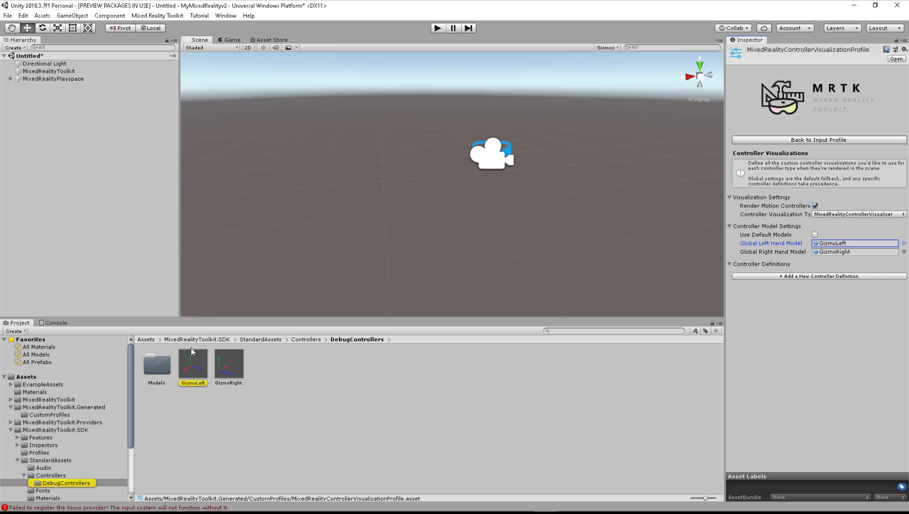
{"action": "double_click", "coordinate": [192, 363]}
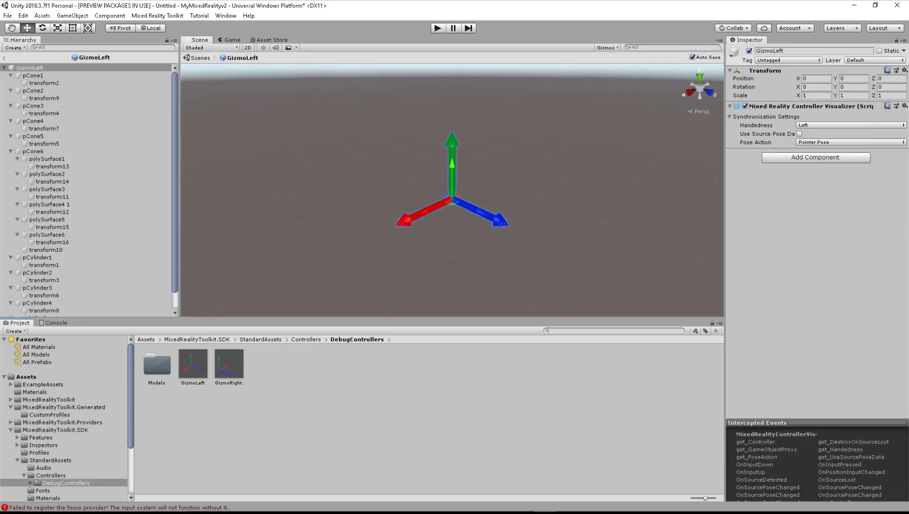
{"action": "left_click", "coordinate": [10, 75]}
{"action": "left_click", "coordinate": [11, 83]}
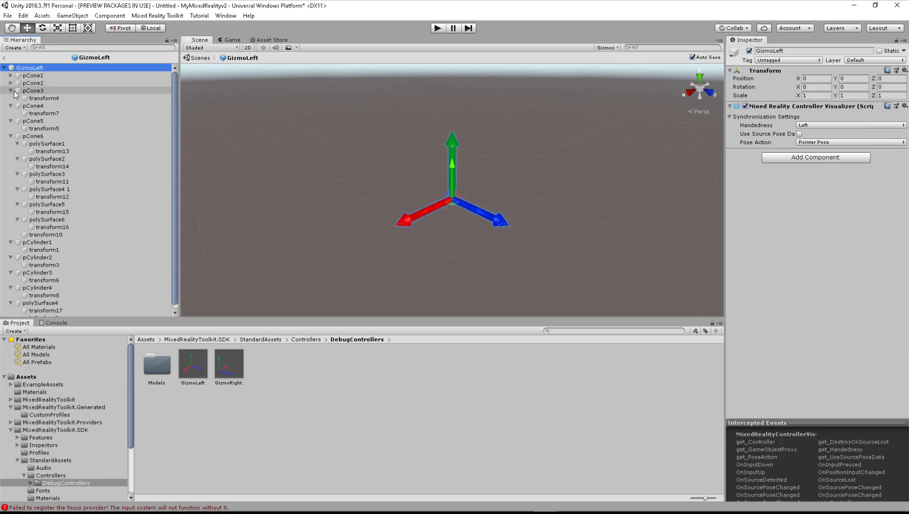
{"action": "left_click", "coordinate": [11, 90]}
{"action": "left_click", "coordinate": [11, 98]}
{"action": "left_click", "coordinate": [10, 106]}
{"action": "left_click", "coordinate": [11, 113]}
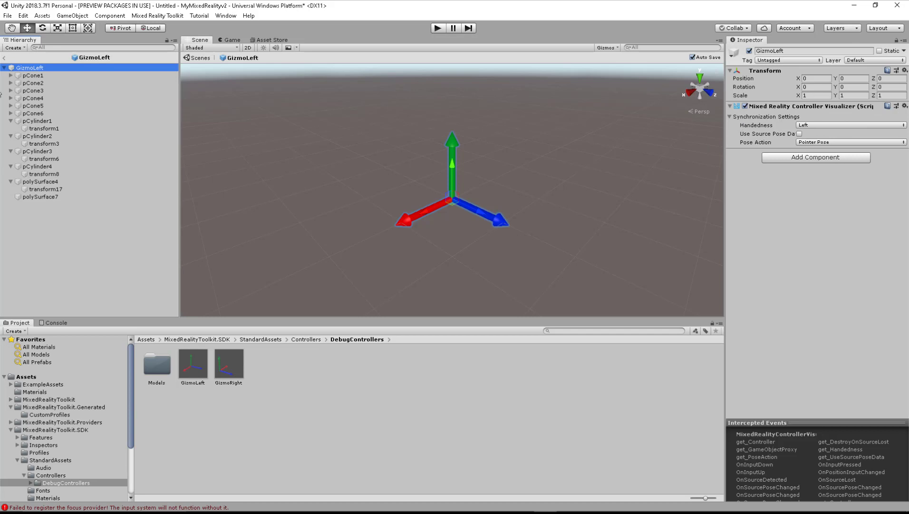
{"action": "left_click", "coordinate": [5, 57]}
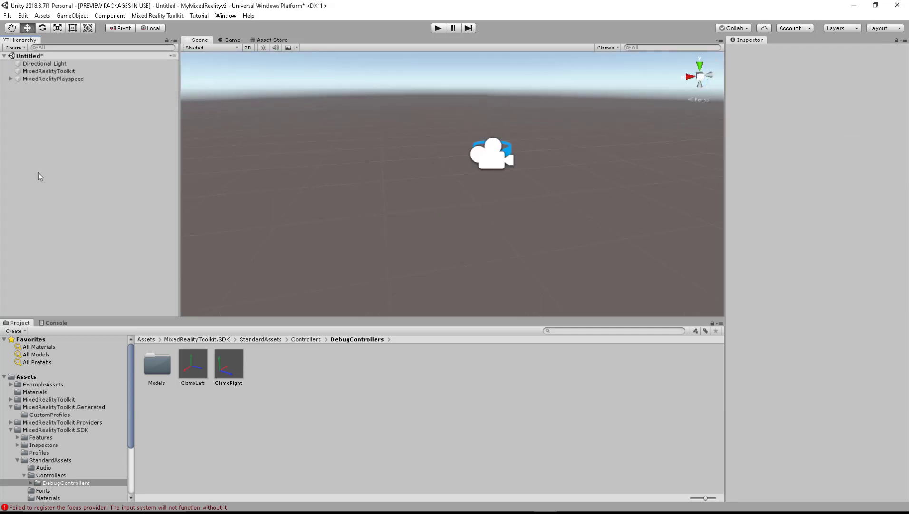
- Create an empty game object in the scene root and name it LeftHand
{"action": "right_click", "coordinate": [43, 146]}
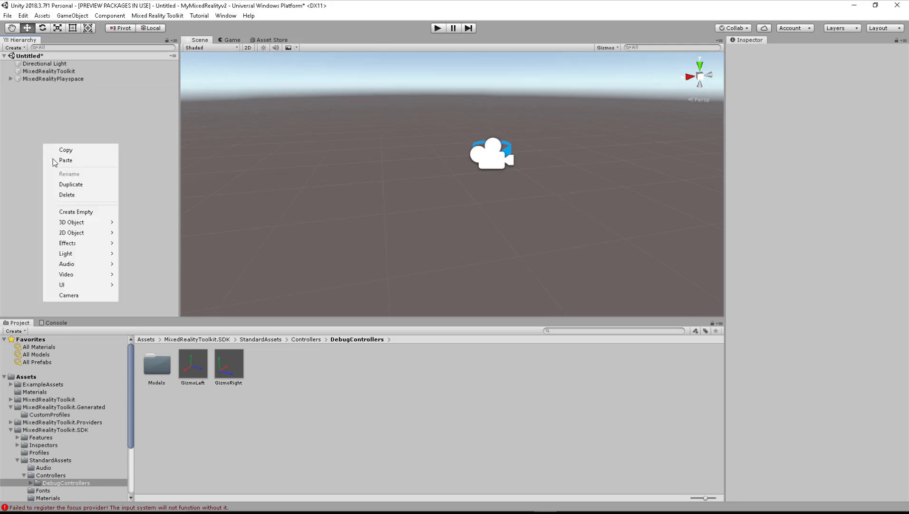
{"action": "left_click", "coordinate": [69, 212]}
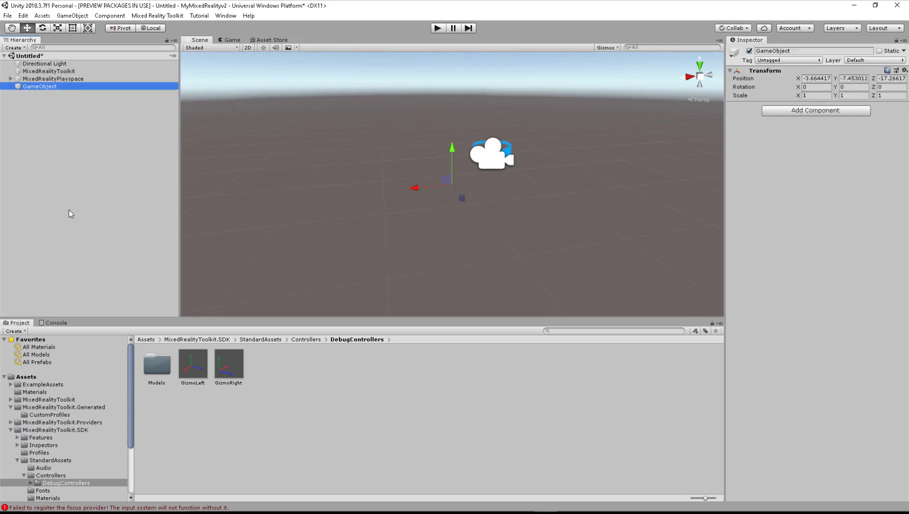
{"action": "left_click", "coordinate": [798, 50]}
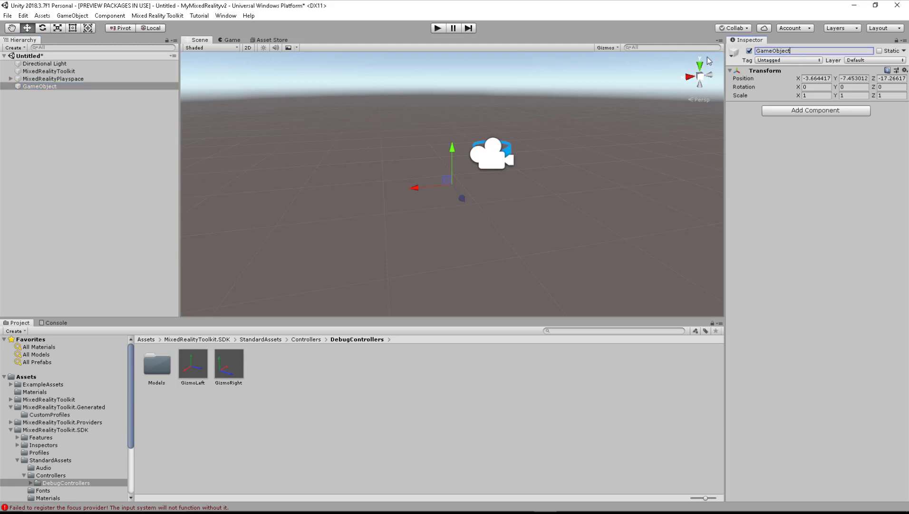
{"action": "type", "text": "Lefthand"}
{"action": "key", "text": "Return"}
{"action": "left_click_drag", "start_coordinate": [814, 51], "coordinate": [712, 47]}
{"action": "type", "text": "LeftHand"}
{"action": "key", "text": "Return"}
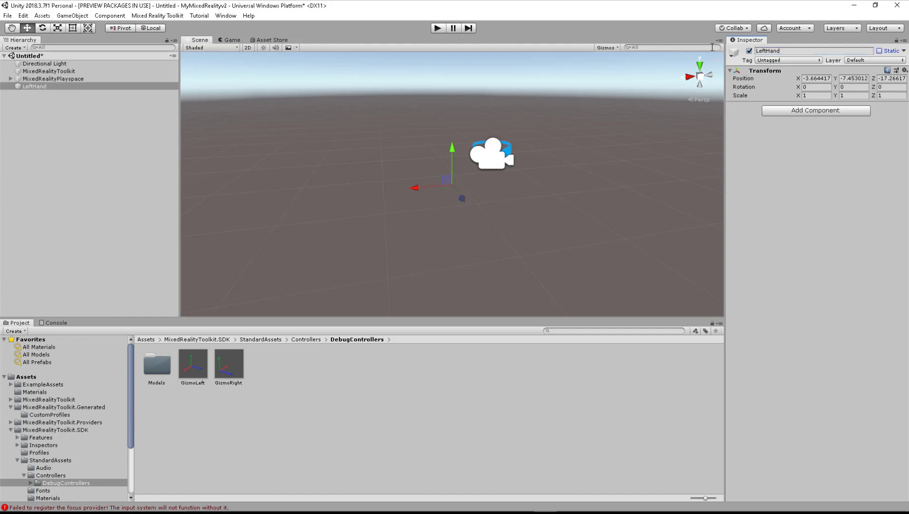
- Add a Mixed Reality Controller Visualizer component to LeftHand and give the object a child sphere
{"action": "left_click", "coordinate": [828, 110]}
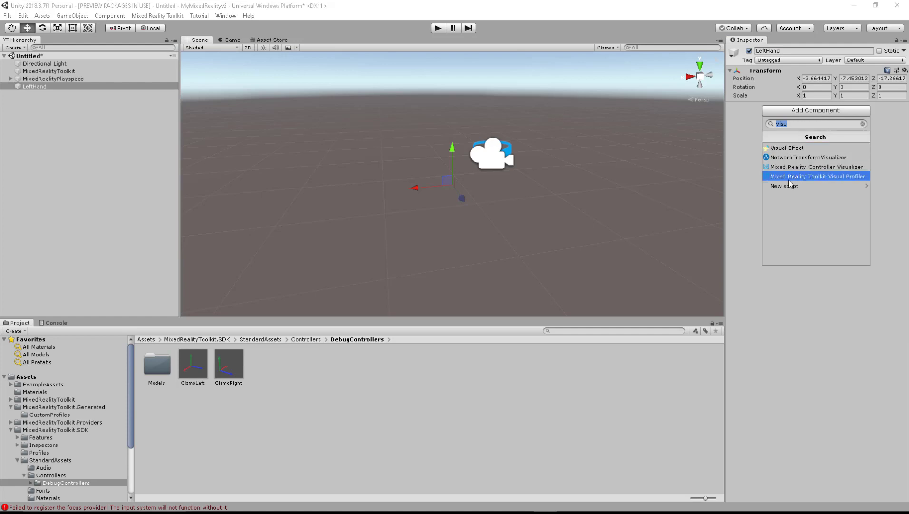
{"action": "left_click", "coordinate": [797, 167]}
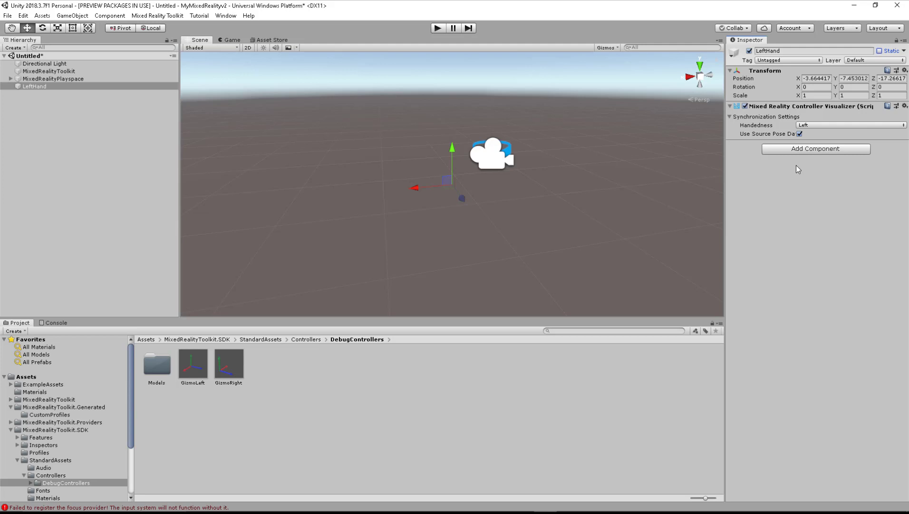
{"action": "right_click", "coordinate": [34, 87]}
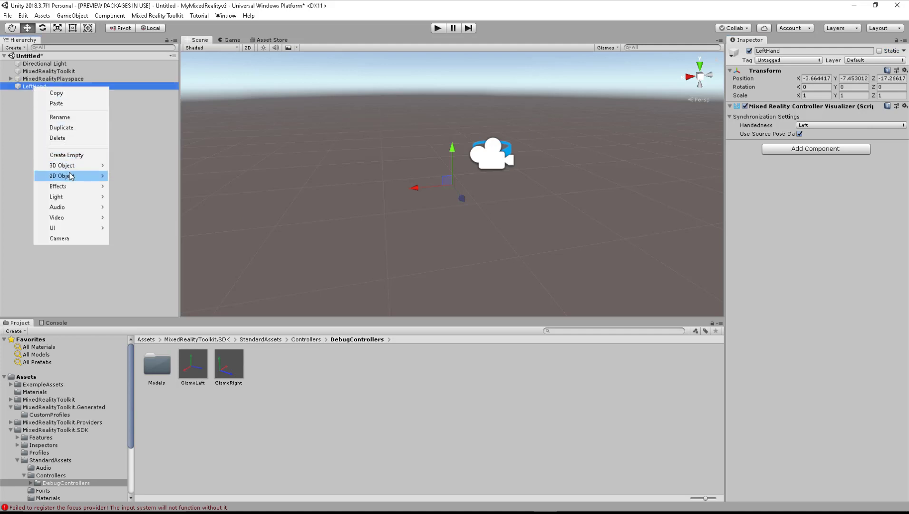
{"action": "mouse_move", "coordinate": [72, 165]}
{"action": "left_click", "coordinate": [134, 176]}
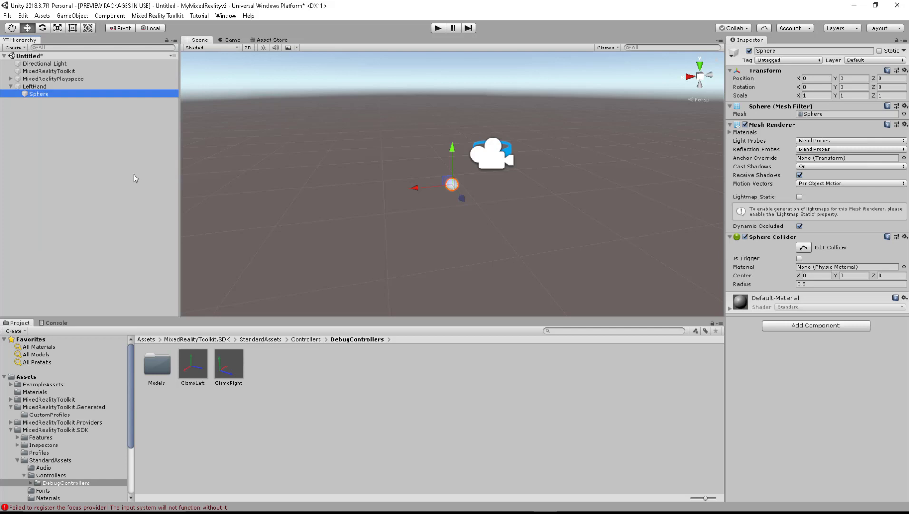
- Duplicate the LeftHand object together with its child sphere
{"action": "left_click", "coordinate": [36, 88]}
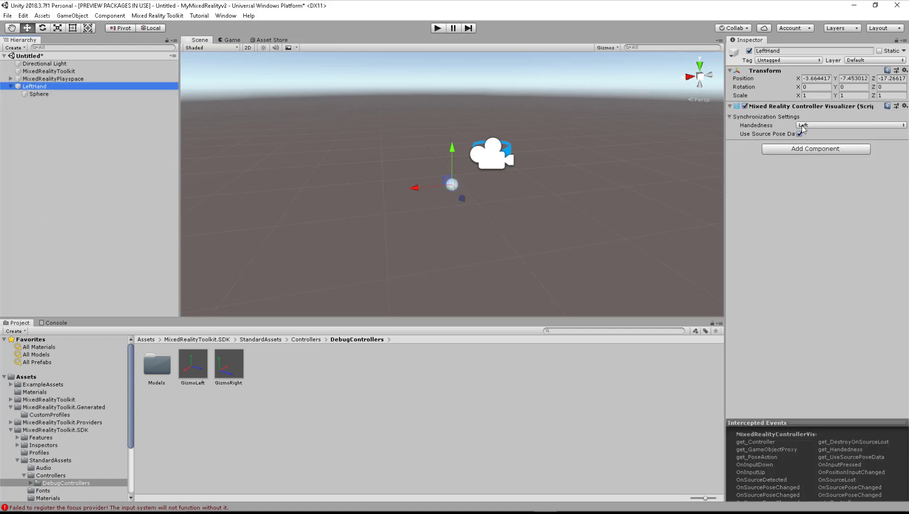
{"action": "right_click", "coordinate": [57, 132]}
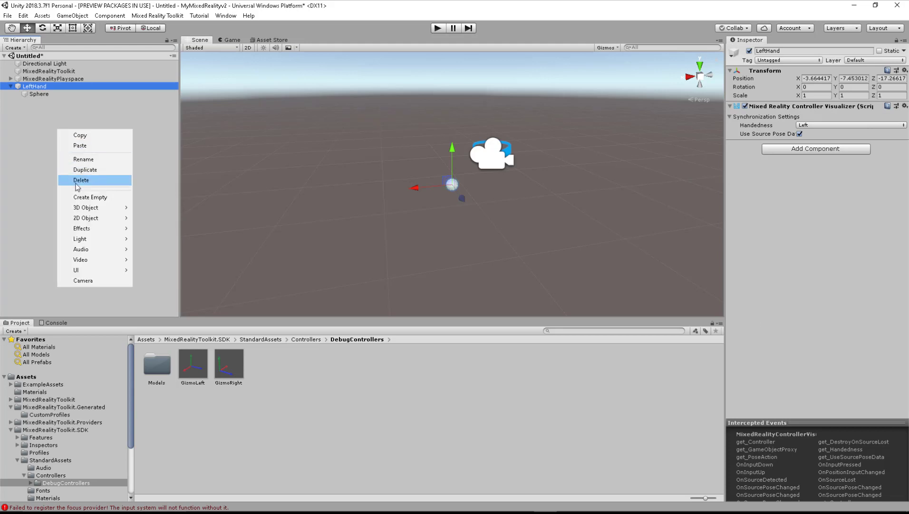
{"action": "left_click", "coordinate": [26, 126]}
{"action": "left_click", "coordinate": [38, 88]}
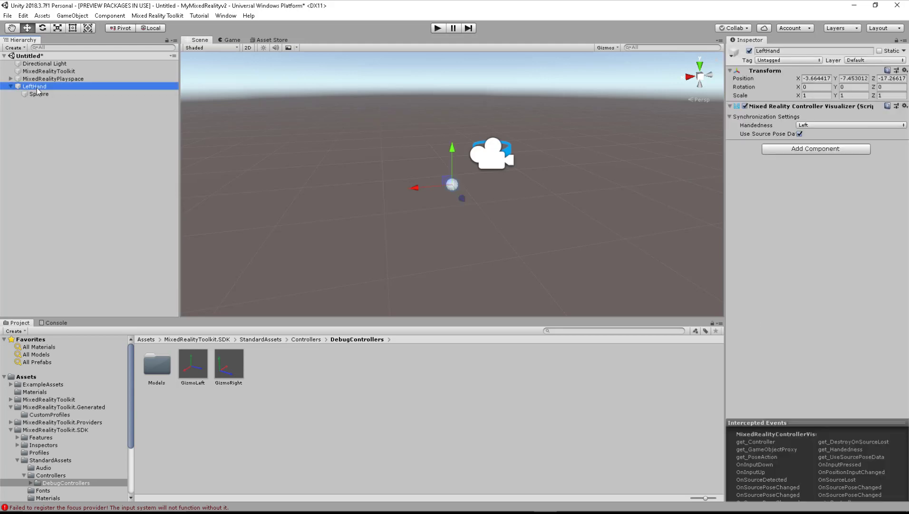
{"action": "key", "text": "ctrl+d"}
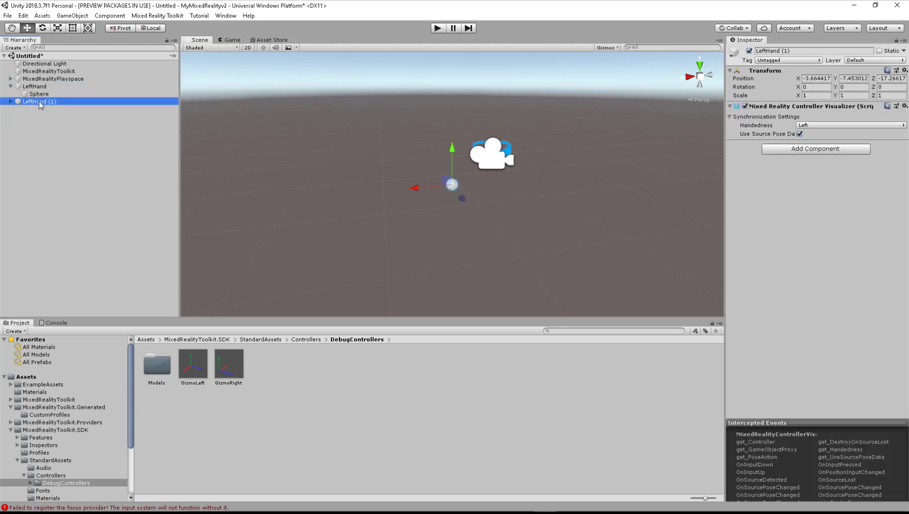
- Rename the duplicated hand object RightHand and set its controller visualizer's handedness to Right
{"action": "left_click", "coordinate": [39, 102]}
{"action": "type", "text": "RightHand"}
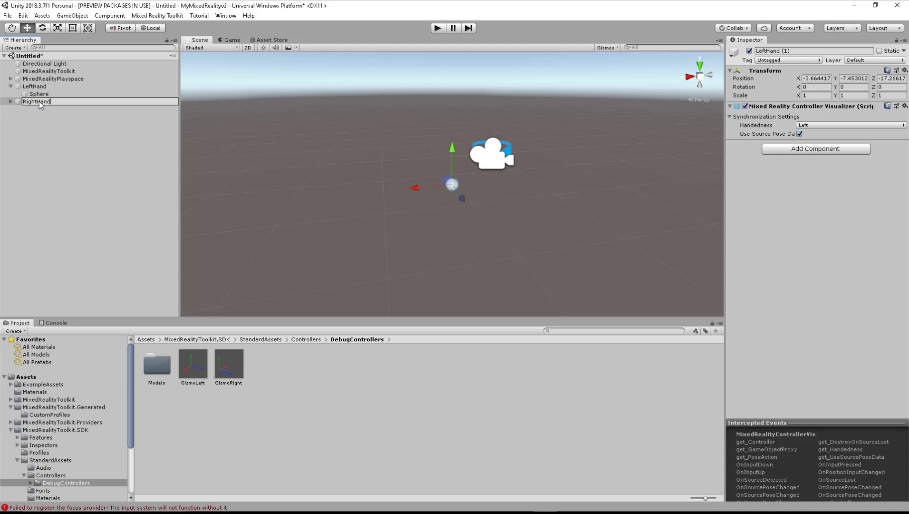
{"action": "key", "text": "Return"}
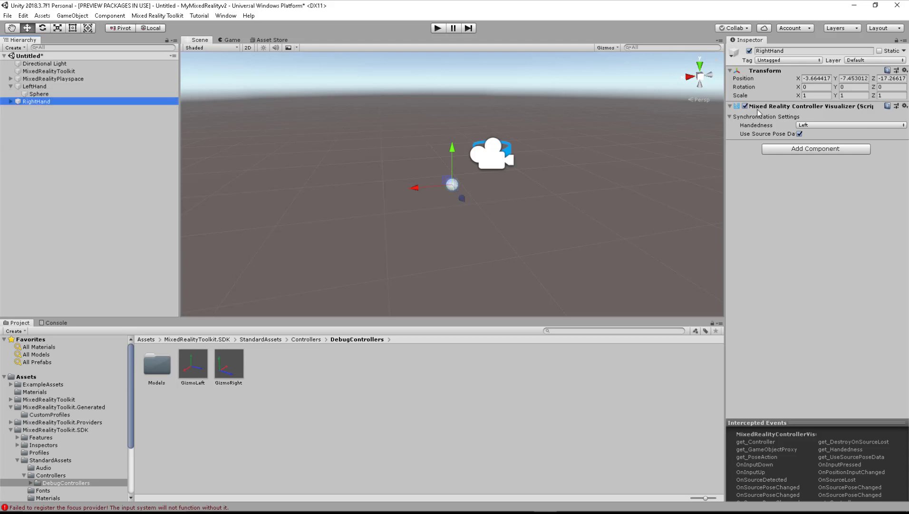
{"action": "left_click", "coordinate": [827, 125]}
{"action": "left_click", "coordinate": [819, 146]}
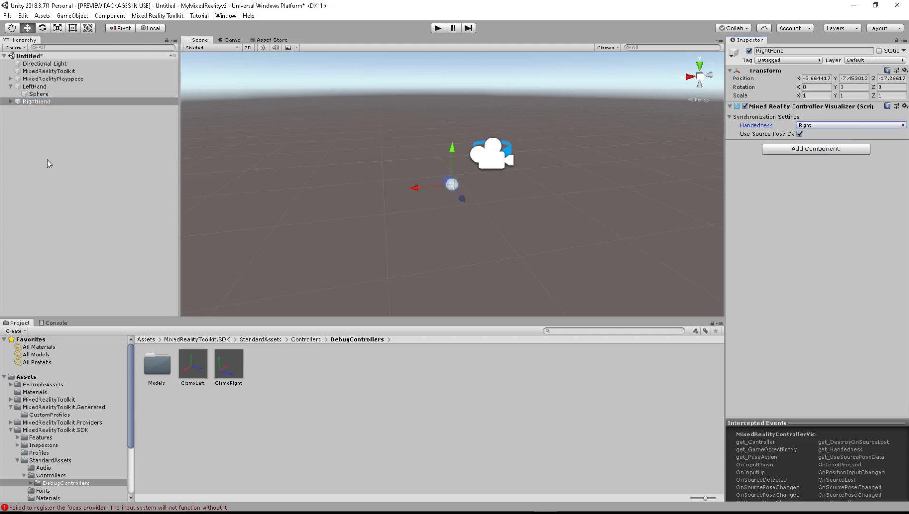
- Save LeftHand and RightHand as prefabs in the root Assets folder, and delete both objects from the scene
{"action": "left_click", "coordinate": [26, 377]}
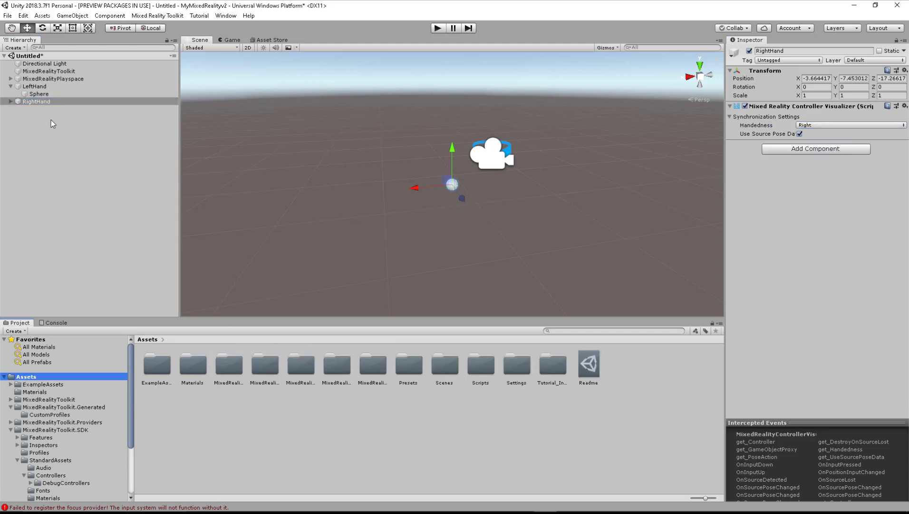
{"action": "left_click_drag", "start_coordinate": [38, 87], "coordinate": [240, 435]}
{"action": "left_click_drag", "start_coordinate": [163, 183], "coordinate": [319, 433]}
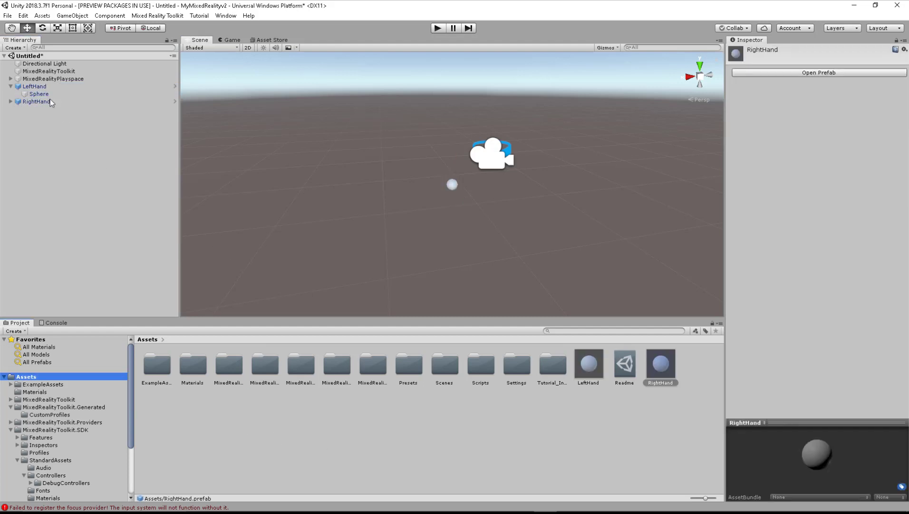
{"action": "left_click", "coordinate": [48, 87]}
{"action": "key", "text": "Delete"}
{"action": "left_click", "coordinate": [43, 87]}
{"action": "key", "text": "Delete"}
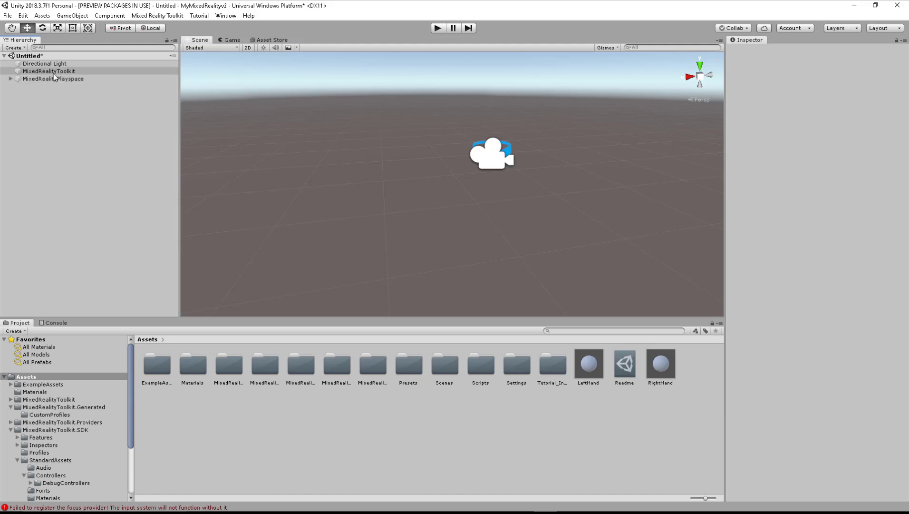
- Open the toolkit's MixedRealityControllerVisualizationProfile through its input system profile, and show the CustomProfiles folder's assets as a list
{"action": "left_click", "coordinate": [55, 71]}
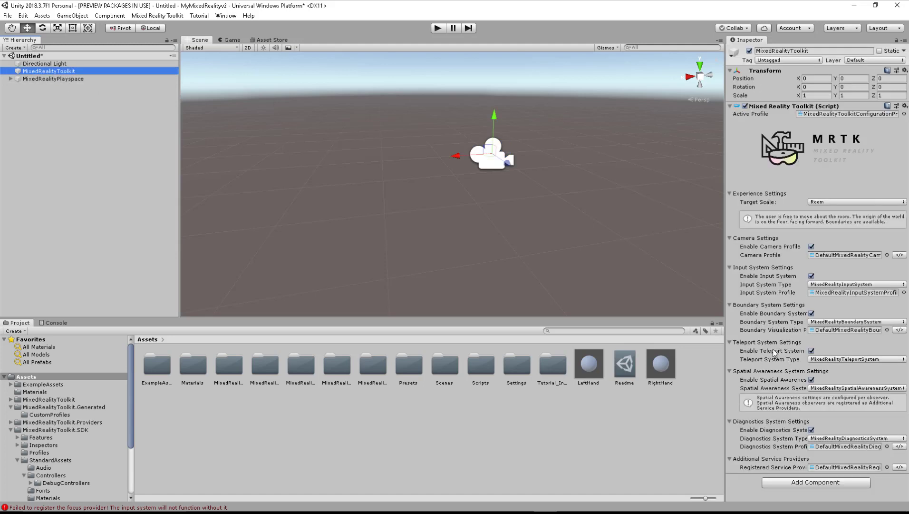
{"action": "double_click", "coordinate": [835, 292]}
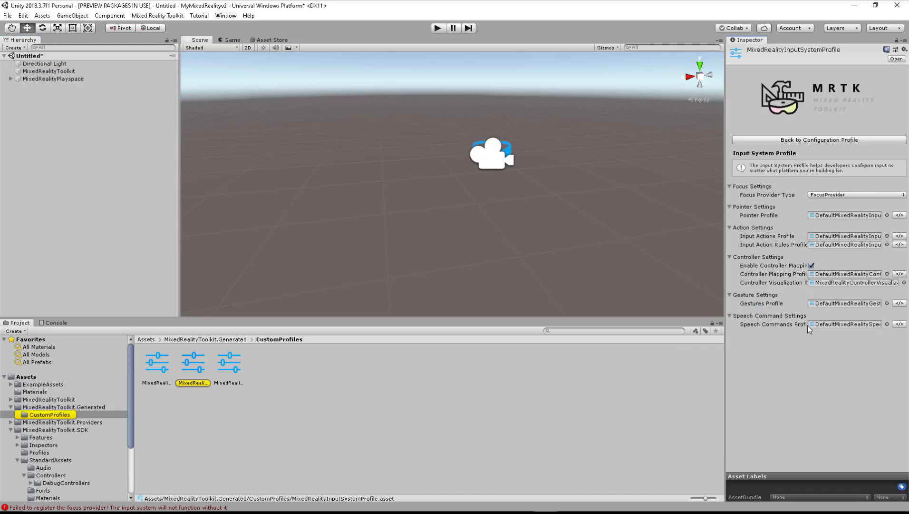
{"action": "double_click", "coordinate": [825, 283]}
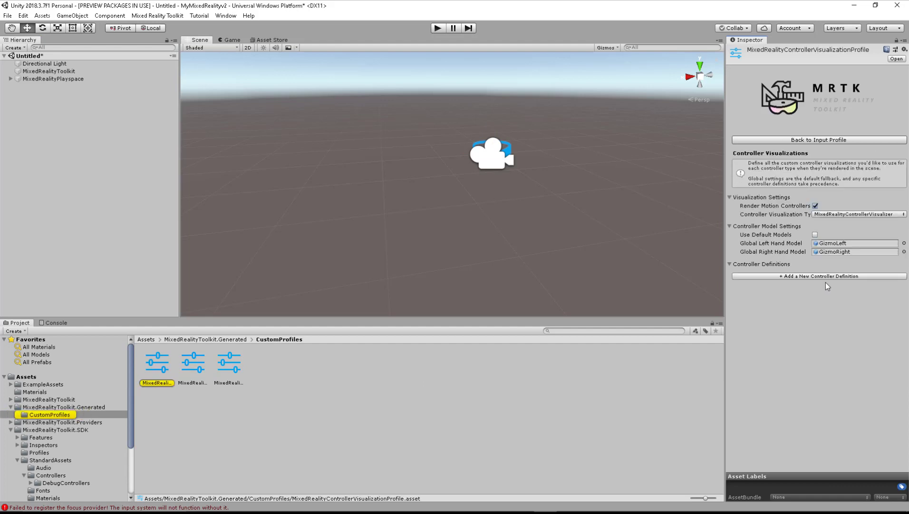
{"action": "left_click", "coordinate": [91, 406]}
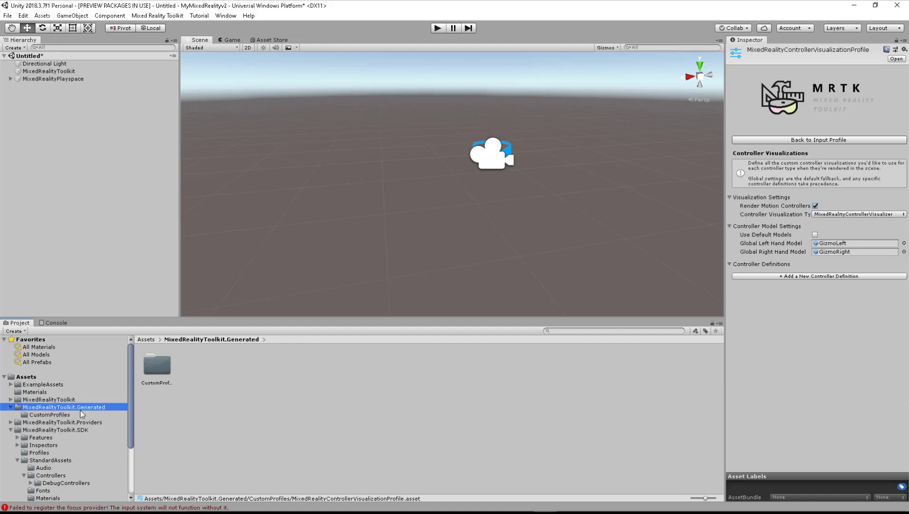
{"action": "left_click", "coordinate": [62, 415]}
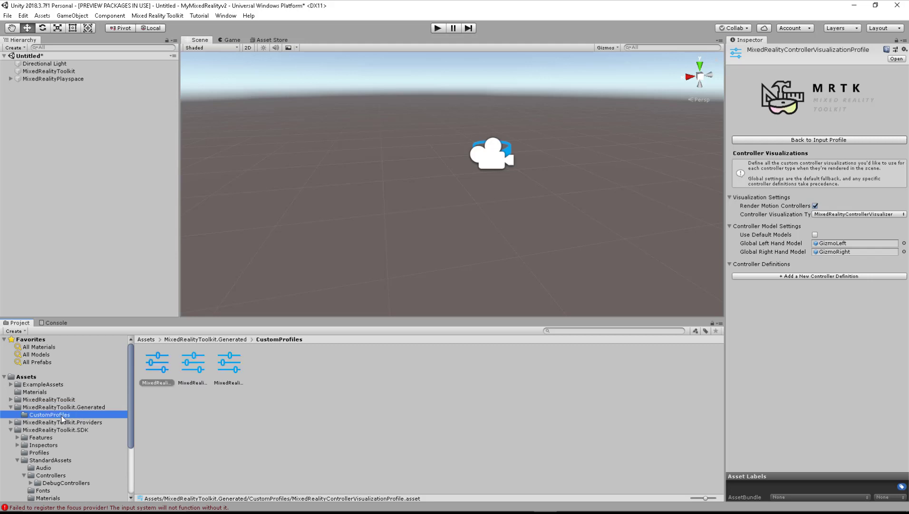
{"action": "mouse_move", "coordinate": [697, 494]}
{"action": "left_click_drag", "start_coordinate": [707, 498], "coordinate": [692, 498]}
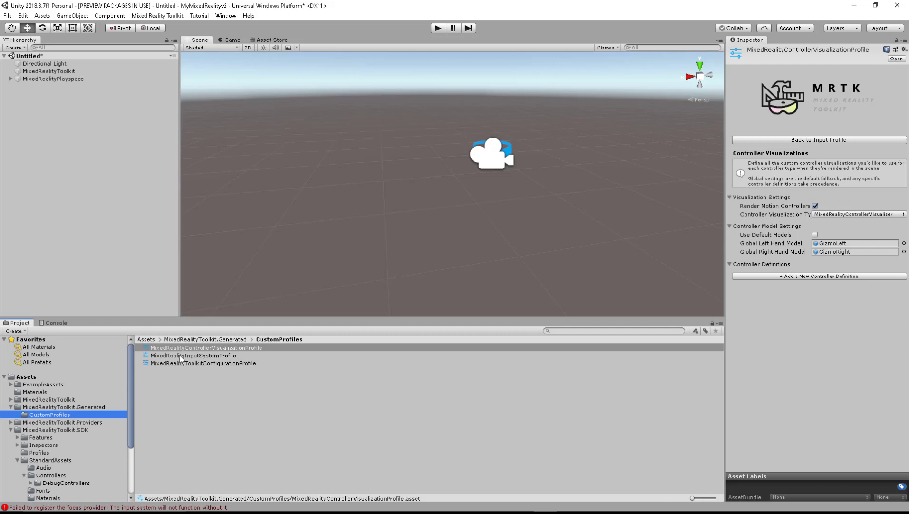
{"action": "left_click", "coordinate": [194, 348]}
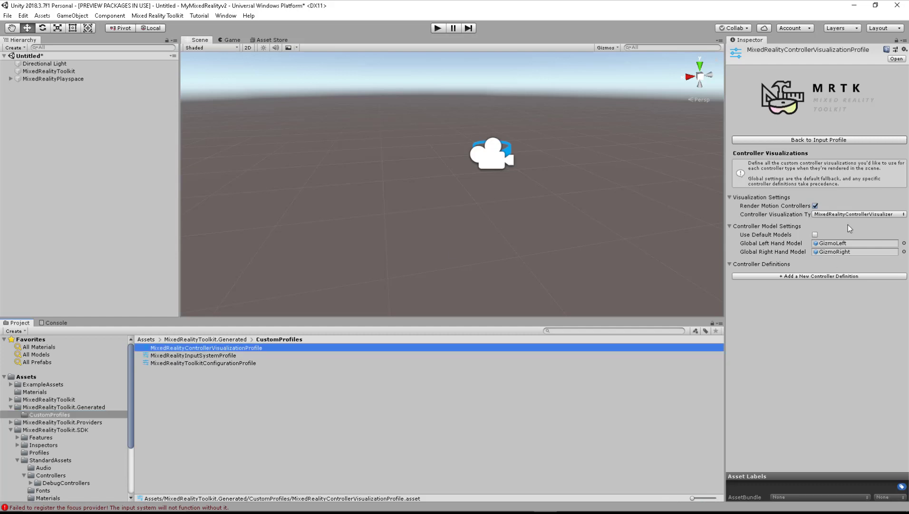
- Assign the LeftHand and RightHand prefabs as the global left and right hand models, and test the scene in play mode
{"action": "left_click", "coordinate": [37, 377]}
{"action": "left_click_drag", "start_coordinate": [170, 440], "coordinate": [823, 244]}
{"action": "left_click", "coordinate": [168, 454]}
{"action": "left_click_drag", "start_coordinate": [171, 455], "coordinate": [832, 257]}
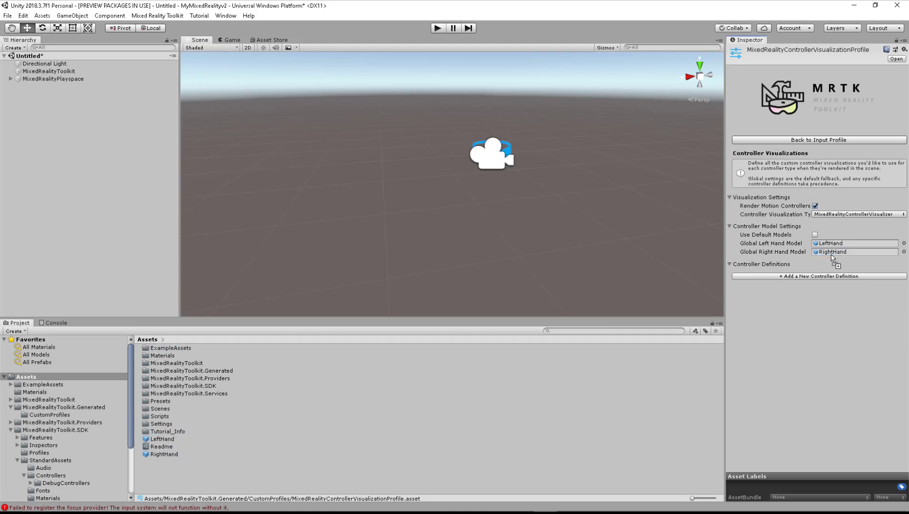
{"action": "left_click", "coordinate": [437, 28]}
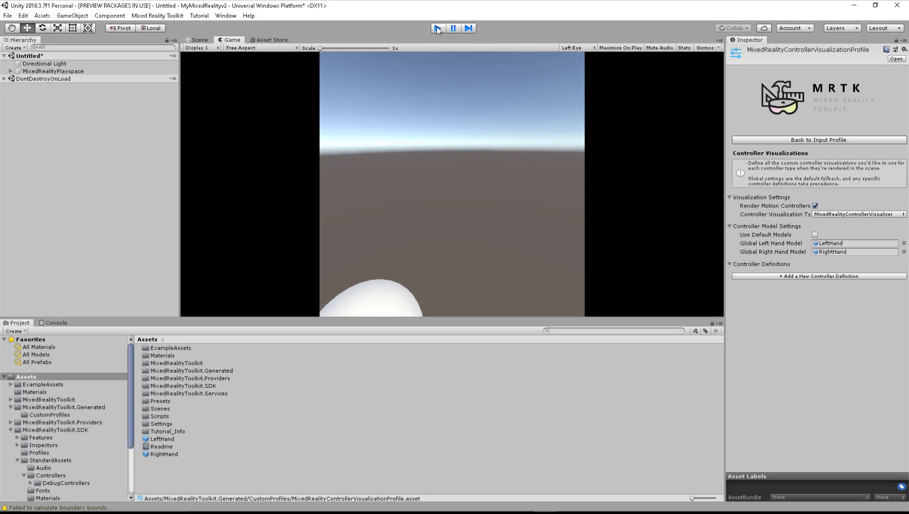
{"action": "left_click", "coordinate": [438, 28]}
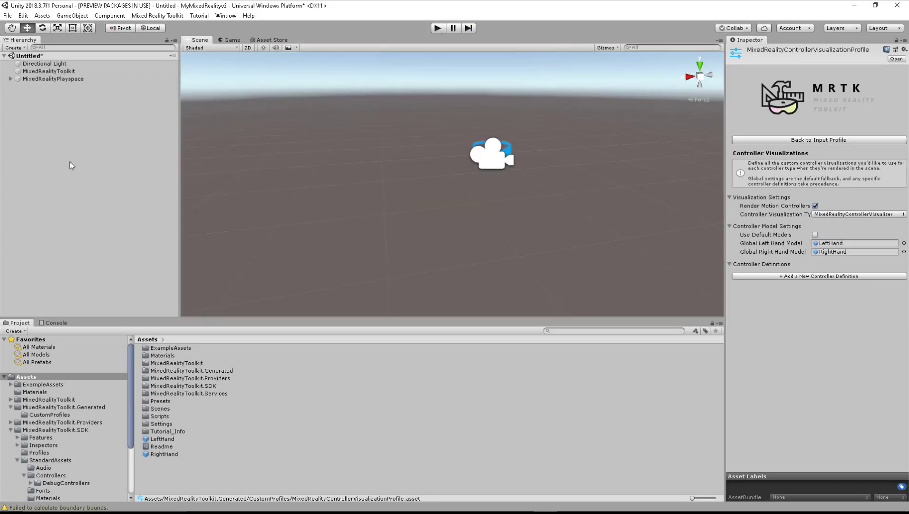
- Open the LeftHand prefab and set its scale to 0.2 on the X, Y and Z axes
{"action": "double_click", "coordinate": [164, 438]}
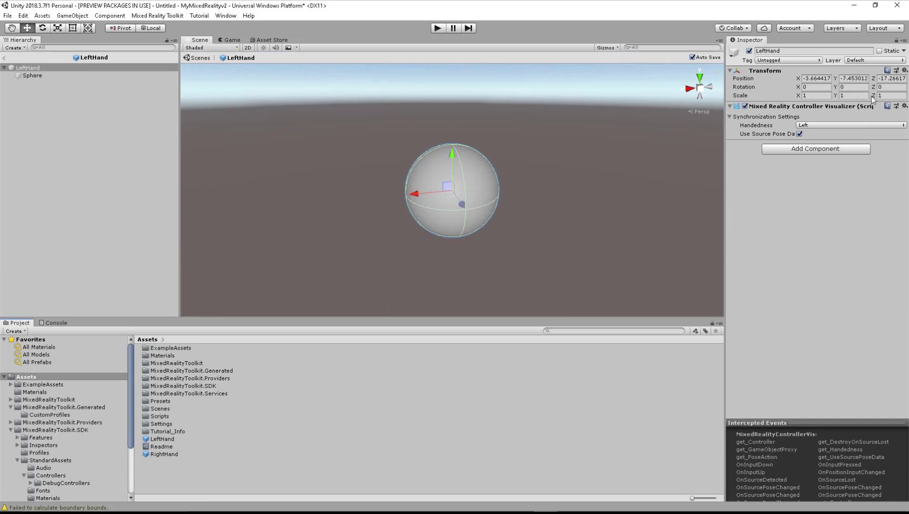
{"action": "left_click", "coordinate": [813, 96]}
{"action": "type", "text": "0."}
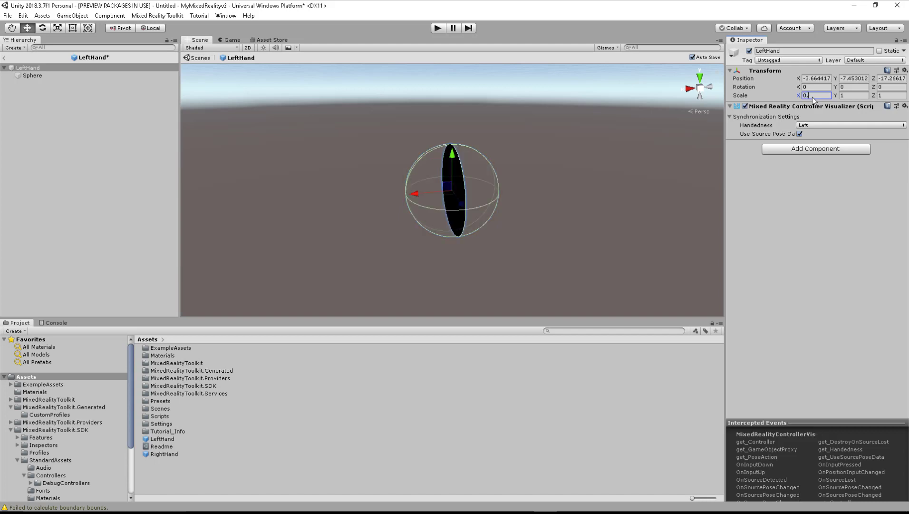
{"action": "type", "text": "2"}
{"action": "key", "text": "Tab"}
{"action": "type", "text": "0.2"}
{"action": "key", "text": "Tab"}
{"action": "type", "text": "0.2"}
{"action": "key", "text": "Return"}
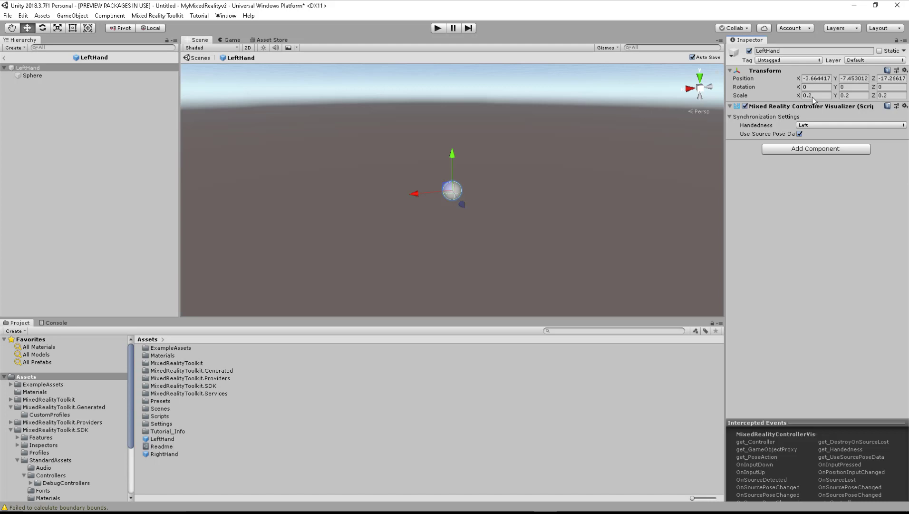
- Open the RightHand prefab and set its scale to 0.2 on all three axes
{"action": "left_click", "coordinate": [153, 453]}
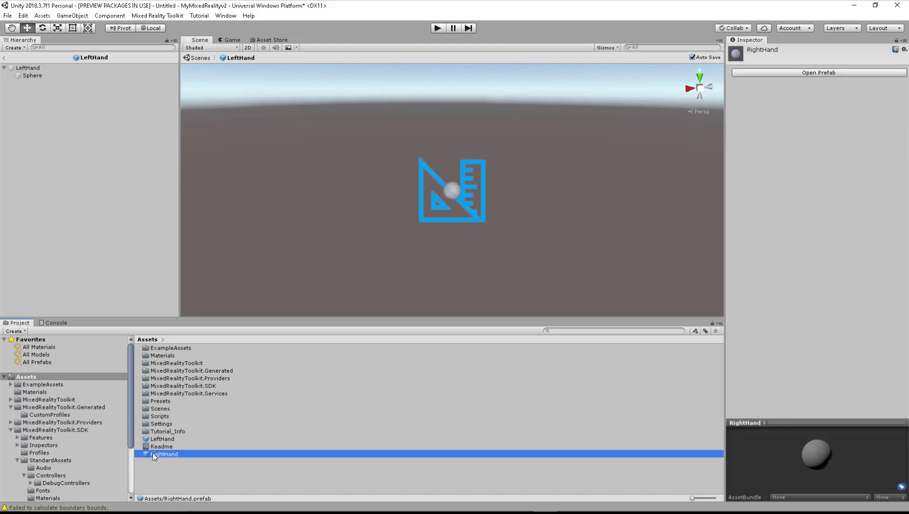
{"action": "double_click", "coordinate": [152, 452]}
{"action": "left_click", "coordinate": [816, 96]}
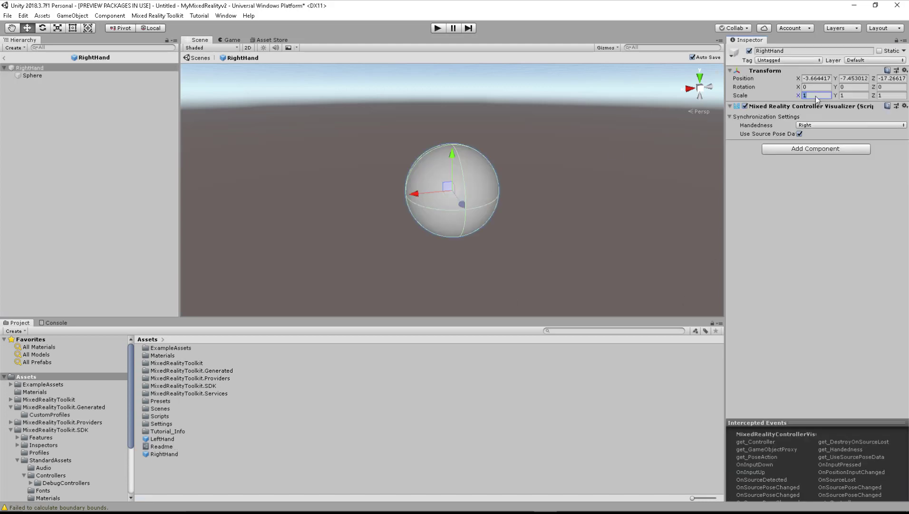
{"action": "type", "text": "0.2"}
{"action": "key", "text": "Tab"}
{"action": "type", "text": "0.2"}
{"action": "key", "text": "Tab"}
{"action": "type", "text": "0.2"}
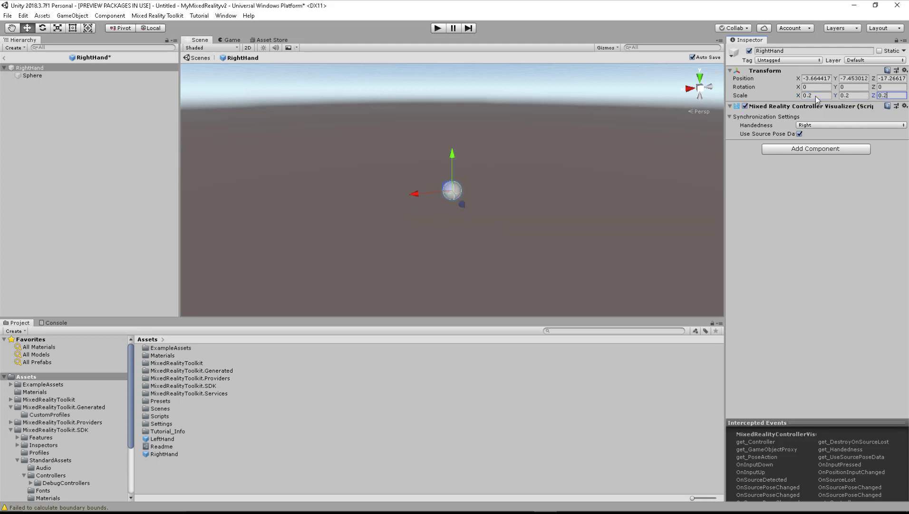
{"action": "left_click", "coordinate": [818, 174]}
- Return to the scene and run it in play mode to check the resized hand models
{"action": "left_click", "coordinate": [4, 57]}
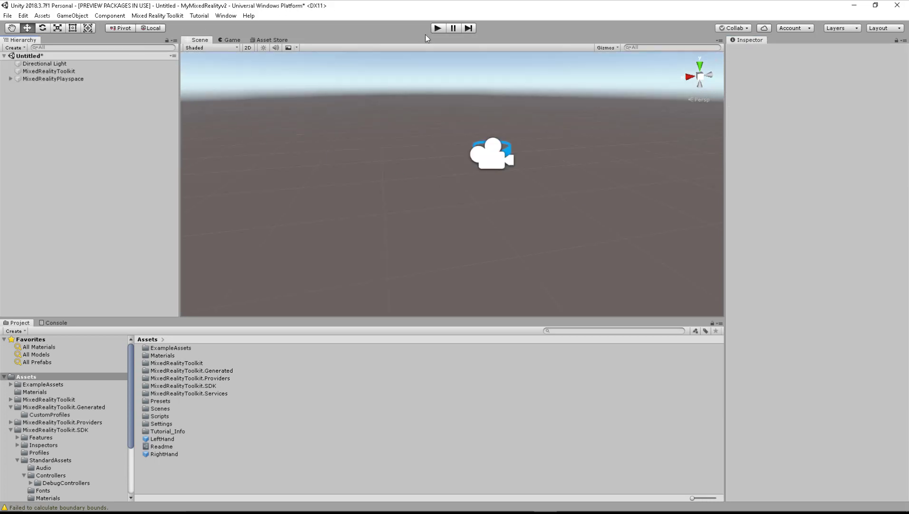
{"action": "left_click", "coordinate": [437, 28]}
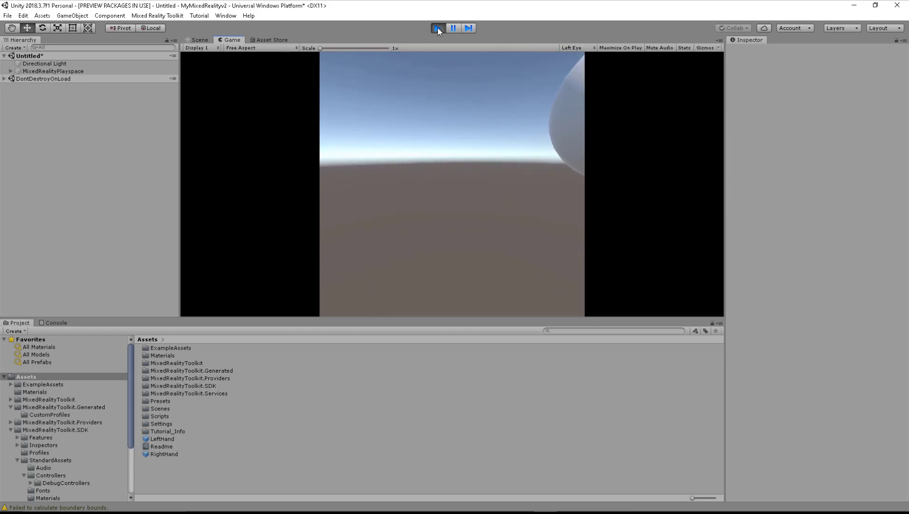
{"action": "left_click", "coordinate": [437, 28]}
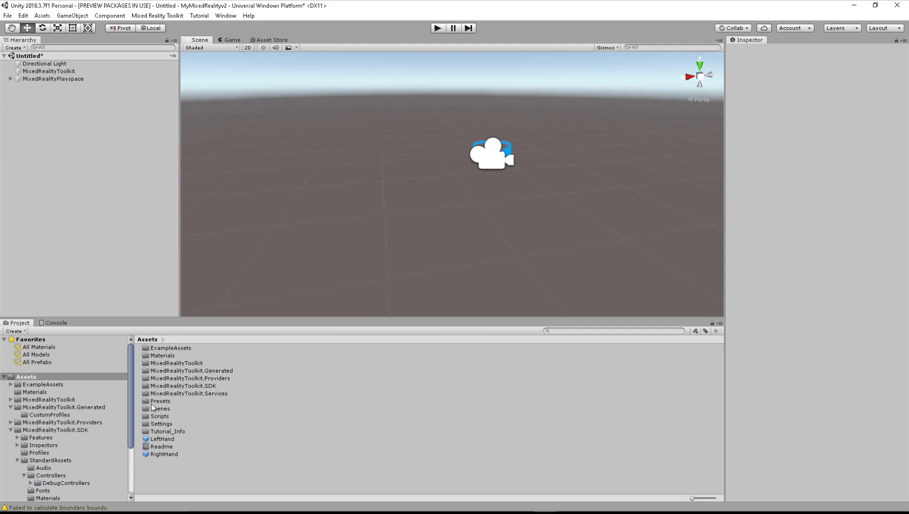
- Add a controller definition to the MixedRealityControllerVisualizationProfile and set its controller type to the OpenVR ViveKnucklesController
{"action": "left_click", "coordinate": [50, 414]}
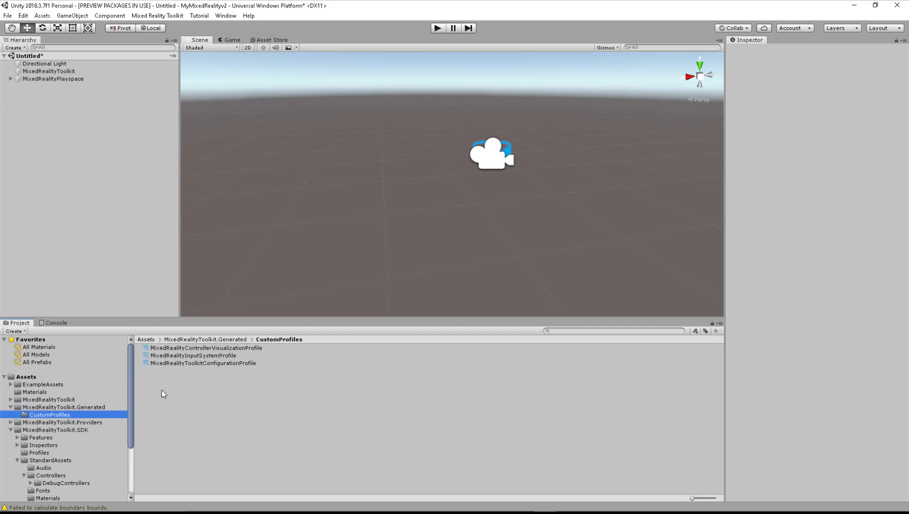
{"action": "left_click", "coordinate": [209, 348]}
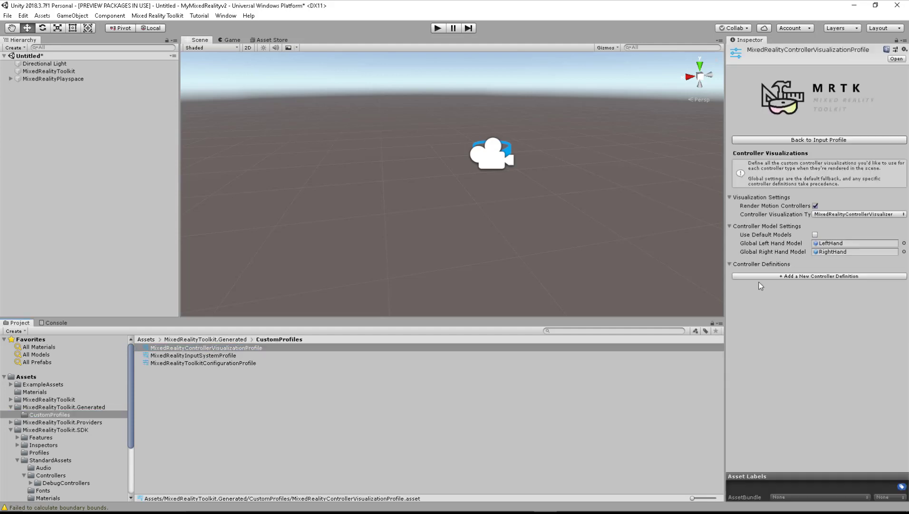
{"action": "left_click", "coordinate": [768, 275]}
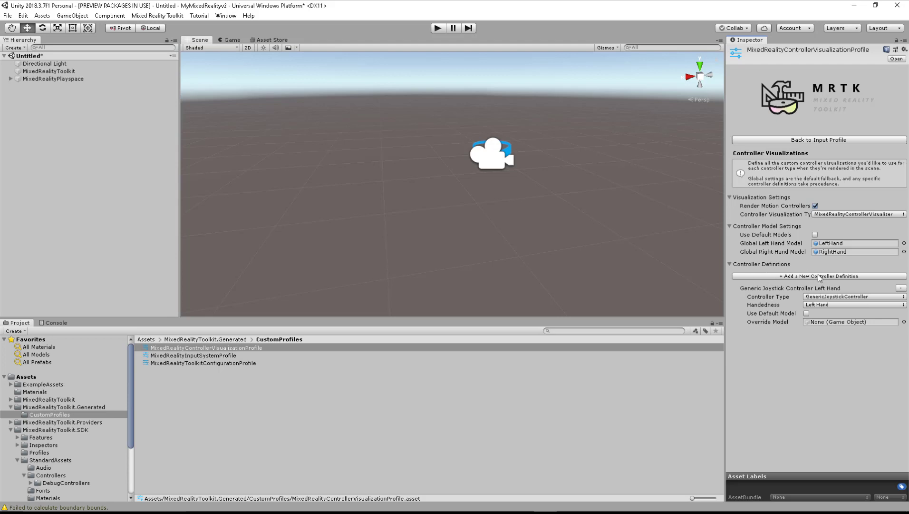
{"action": "left_click", "coordinate": [819, 297]}
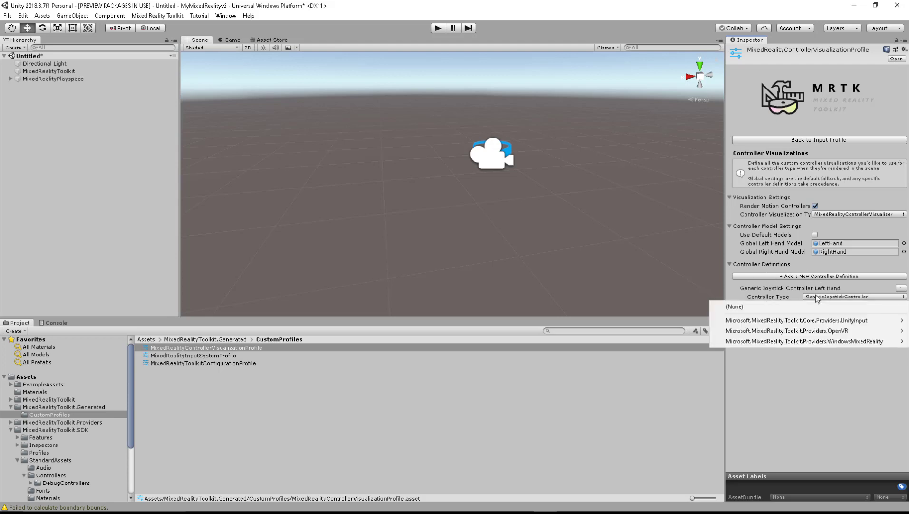
{"action": "mouse_move", "coordinate": [801, 332]}
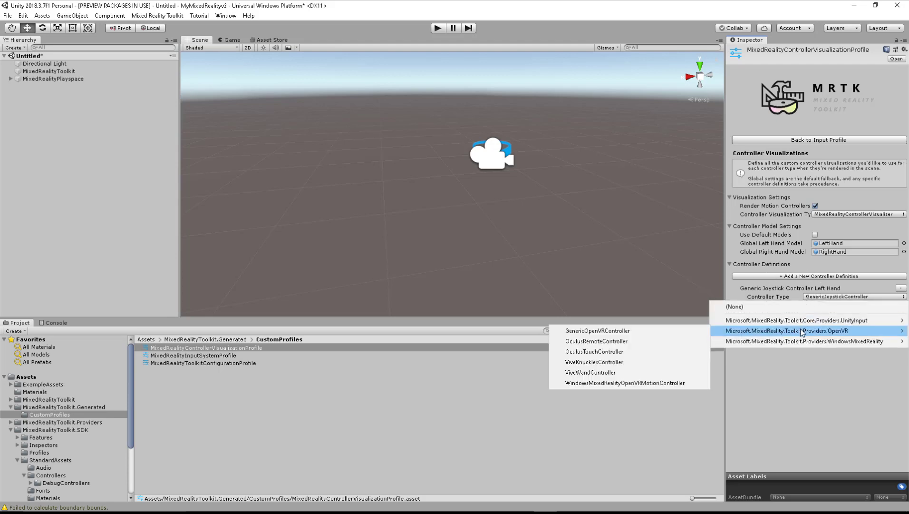
{"action": "left_click", "coordinate": [607, 364]}
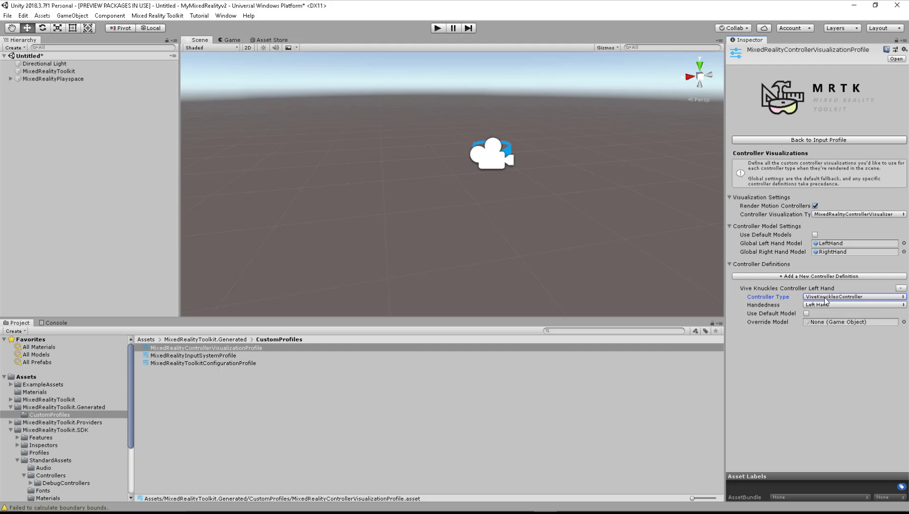
- Assign the LeftHand prefab as the Vive Knuckles definition's override model and check the handedness options, keeping Left Hand
{"action": "left_click", "coordinate": [820, 245]}
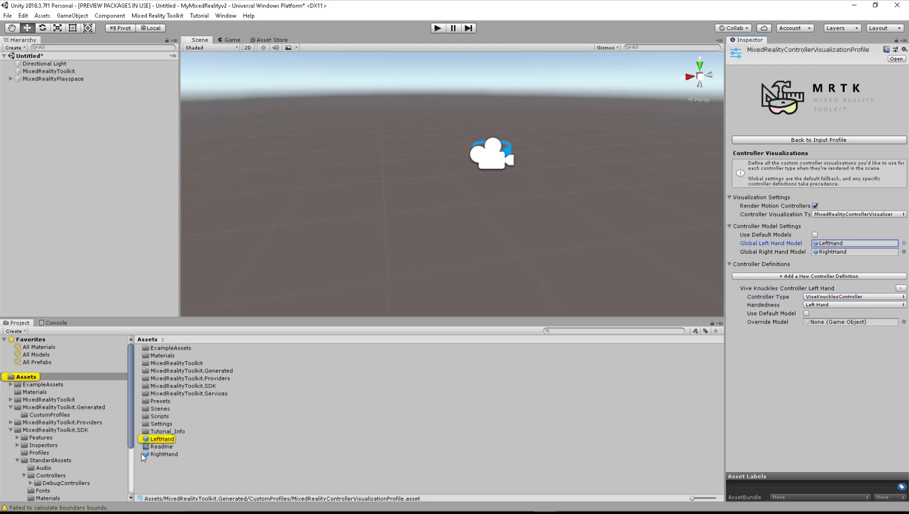
{"action": "left_click_drag", "start_coordinate": [159, 438], "coordinate": [818, 326]}
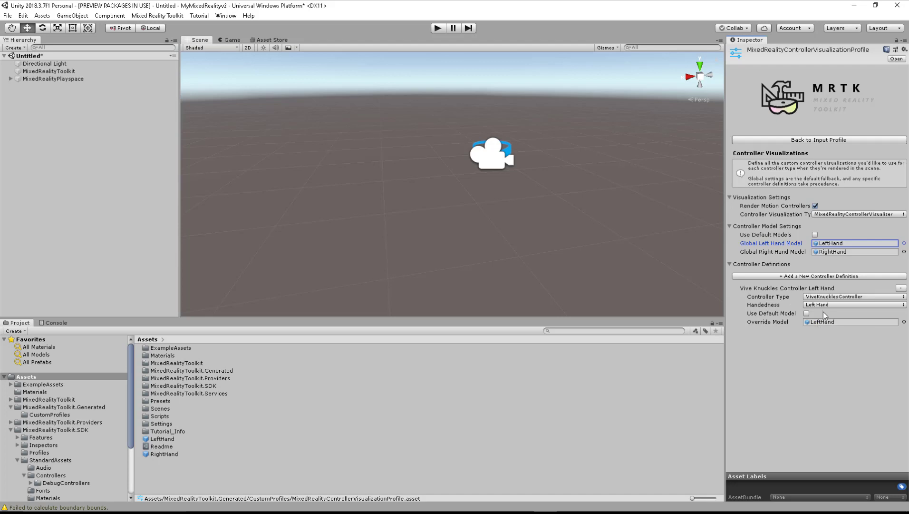
{"action": "left_click", "coordinate": [830, 305]}
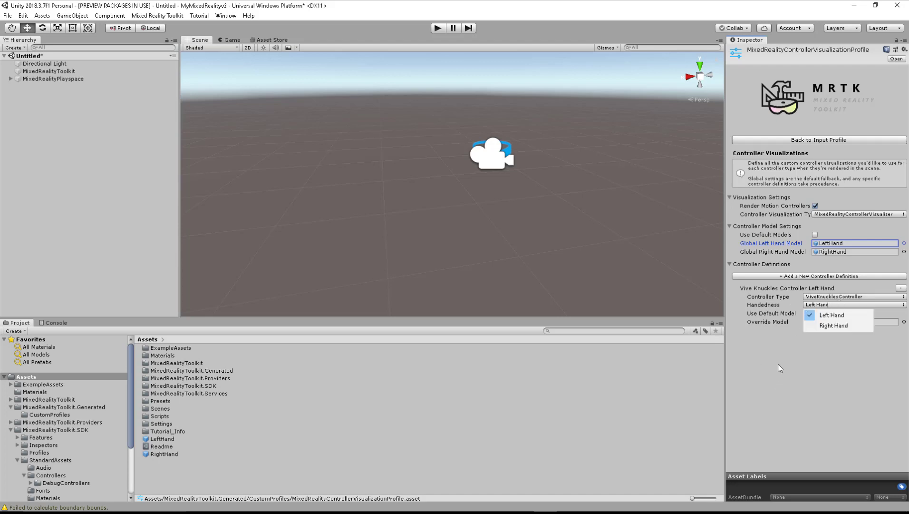
{"action": "left_click", "coordinate": [800, 378]}
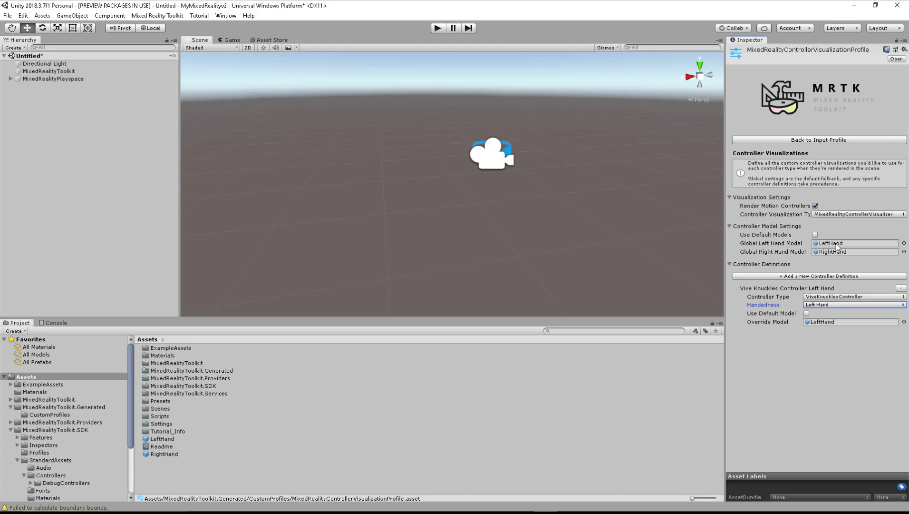
- Try the Use Default Model option on the Vive Knuckles left-hand definition, and remove that controller definition from the profile
{"action": "left_click", "coordinate": [806, 313]}
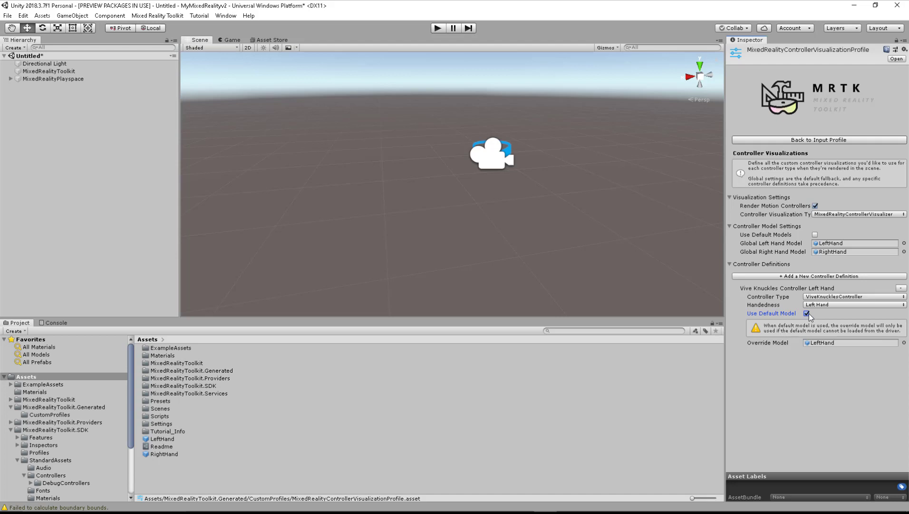
{"action": "left_click", "coordinate": [809, 313]}
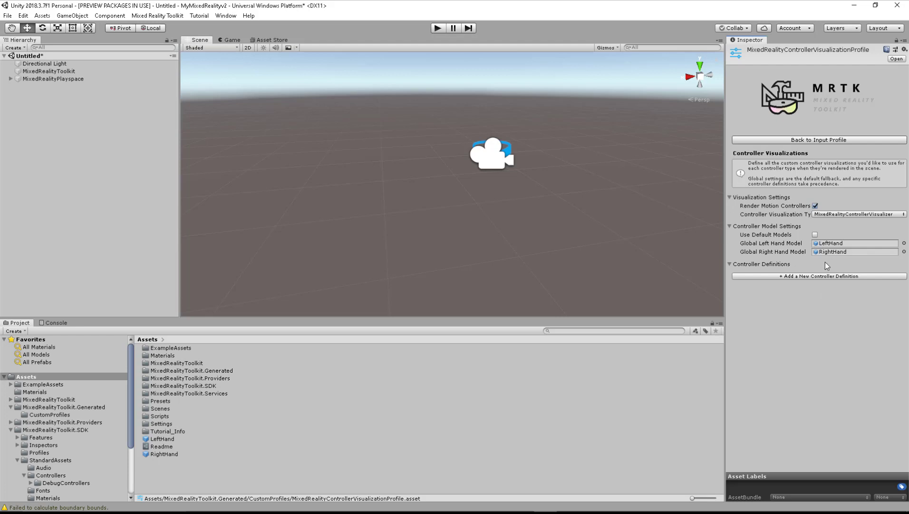
- Switch to the web browser and examine the Oculus Hand Models 1.0 download page
{"action": "key", "text": "alt+Tab"}
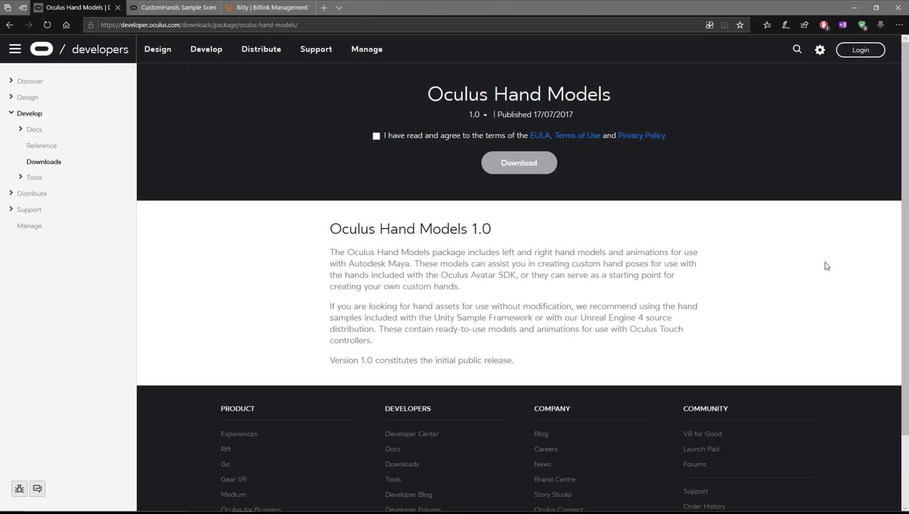
{"action": "left_click_drag", "start_coordinate": [331, 229], "coordinate": [486, 244]}
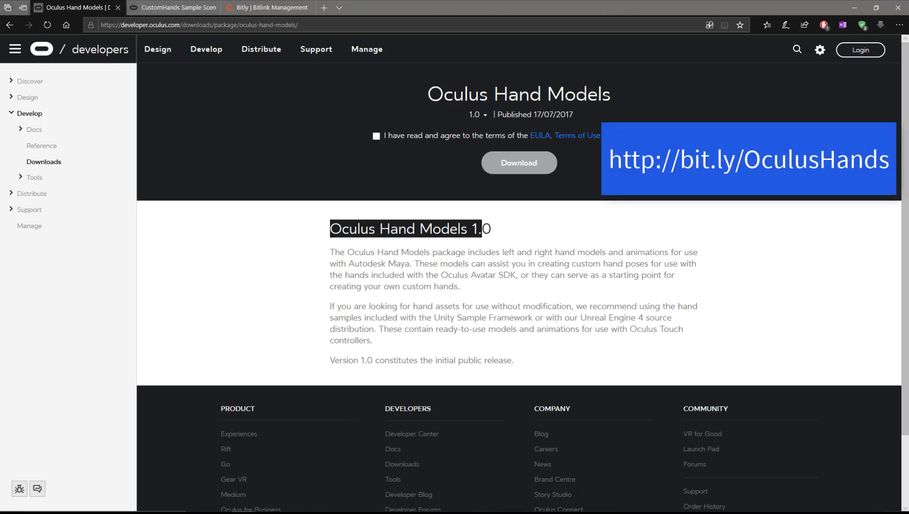
{"action": "left_click", "coordinate": [378, 252]}
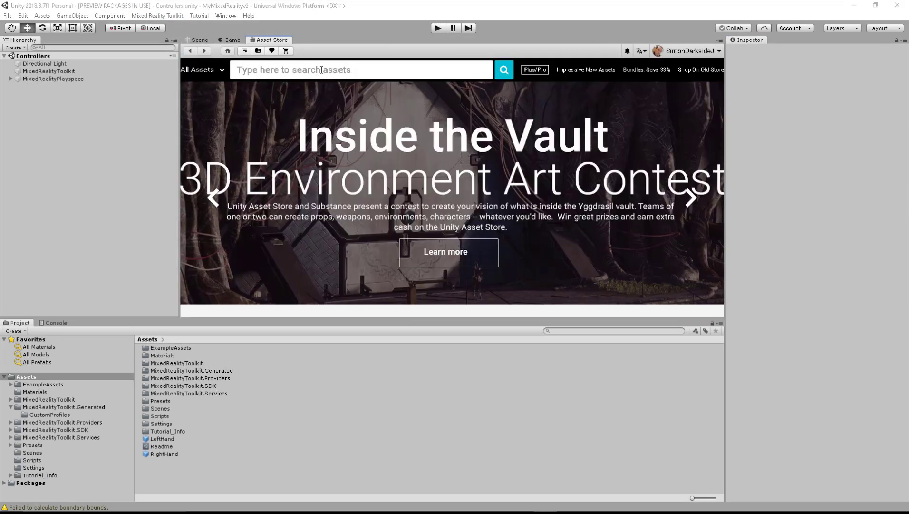
- In Unity, search the Asset Store for Oculus, open the Oculus Integration package and start its import
{"action": "left_click", "coordinate": [322, 70]}
{"action": "type", "text": "Oculus"}
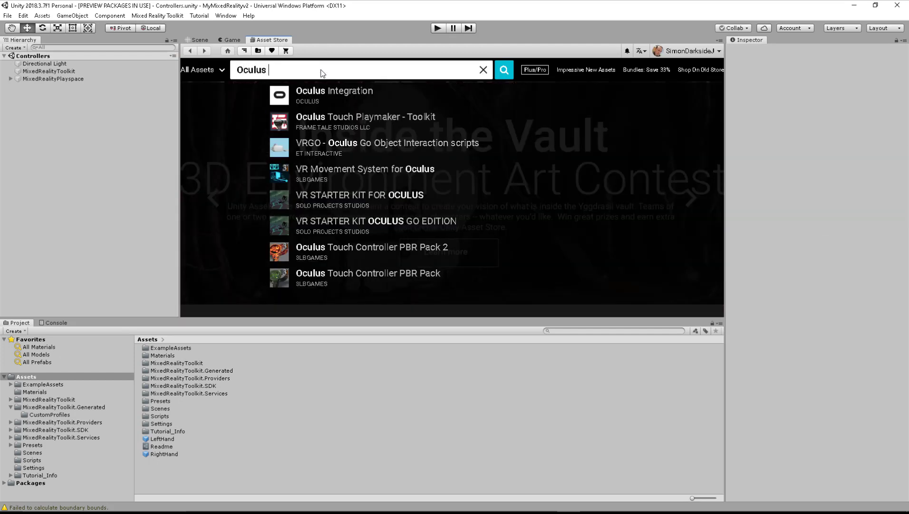
{"action": "left_click", "coordinate": [324, 93]}
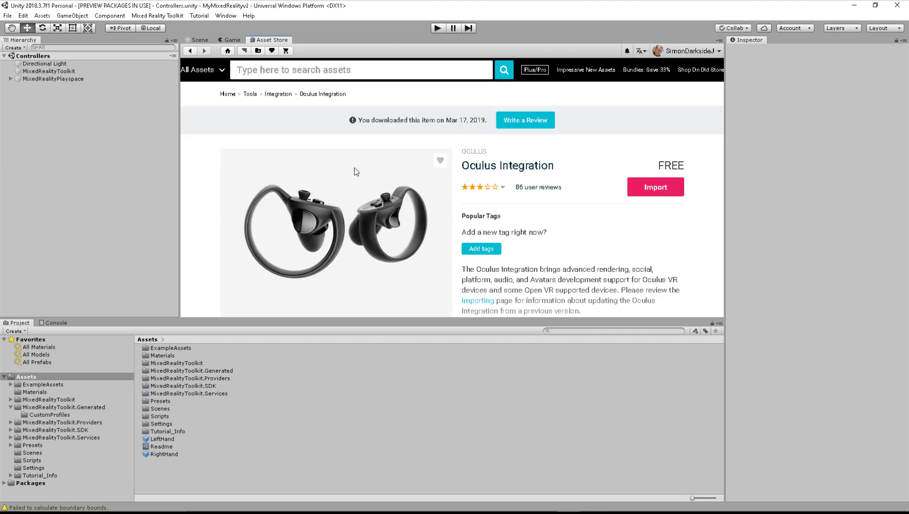
{"action": "left_click", "coordinate": [658, 189]}
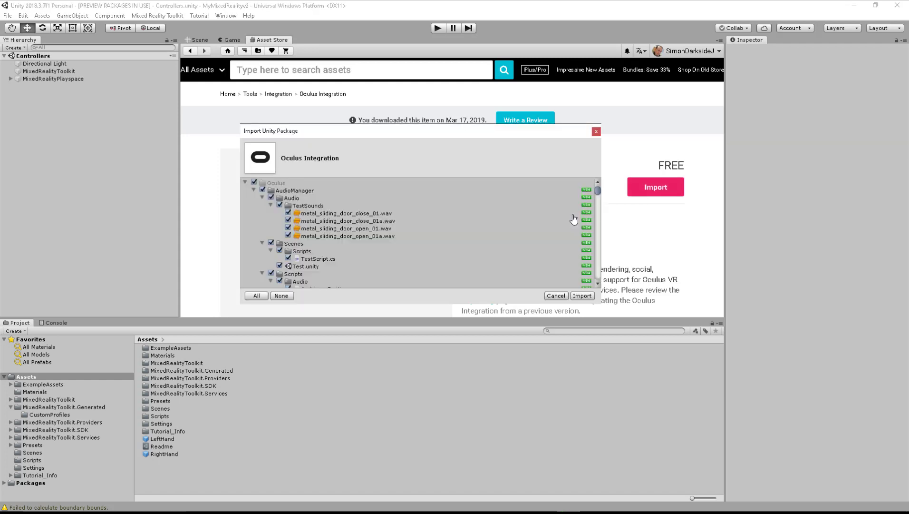
- Deselect the whole Oculus package, select only the CustomHands folder under SampleFramework/Core, and import it
{"action": "left_click", "coordinate": [254, 182]}
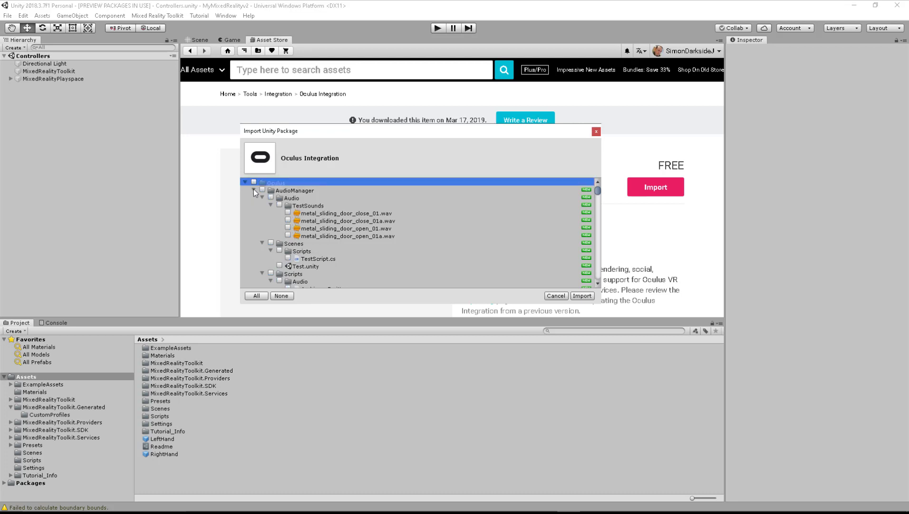
{"action": "left_click", "coordinate": [254, 190]}
{"action": "left_click", "coordinate": [253, 197]}
{"action": "left_click", "coordinate": [253, 205]}
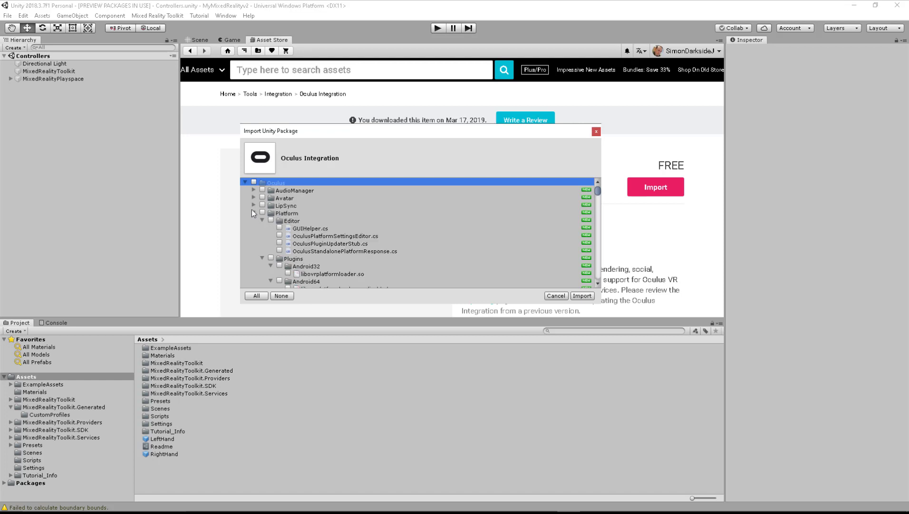
{"action": "left_click", "coordinate": [253, 212]}
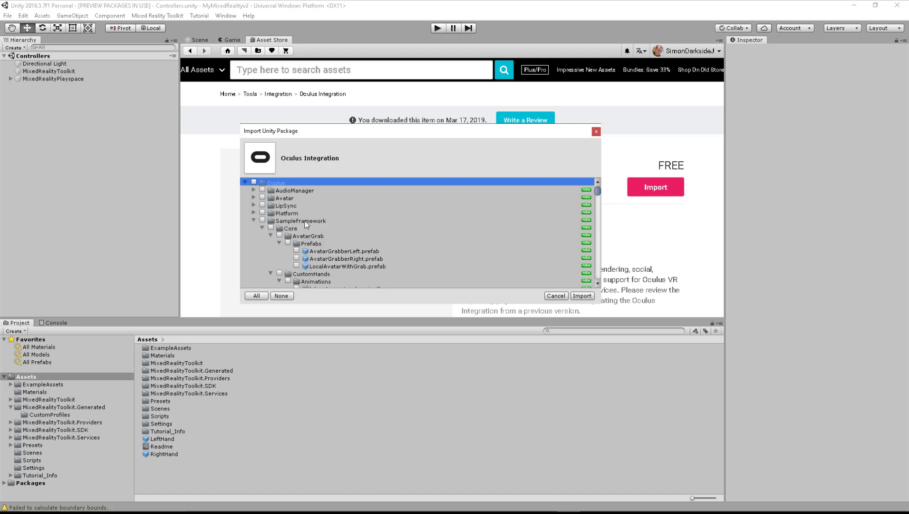
{"action": "left_click", "coordinate": [270, 236]}
{"action": "left_click", "coordinate": [280, 242]}
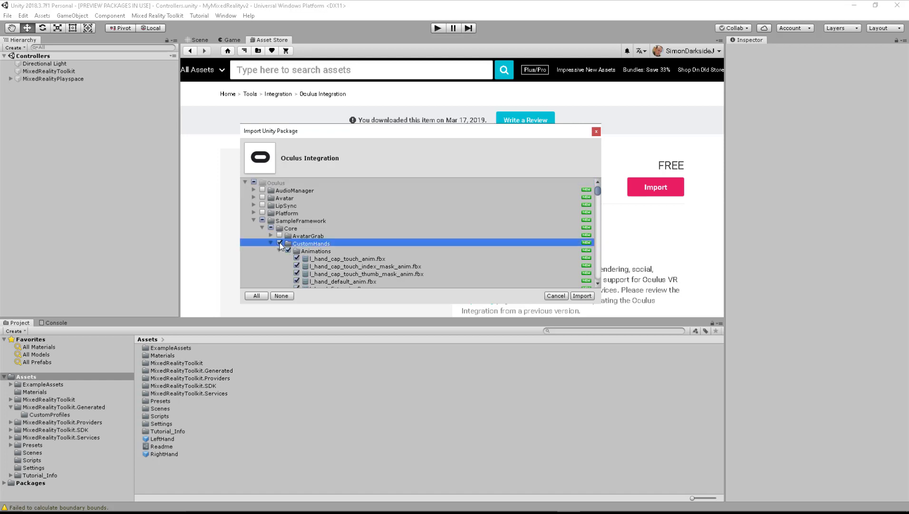
{"action": "scroll", "coordinate": [347, 237], "scroll_direction": "down", "scroll_amount": 2}
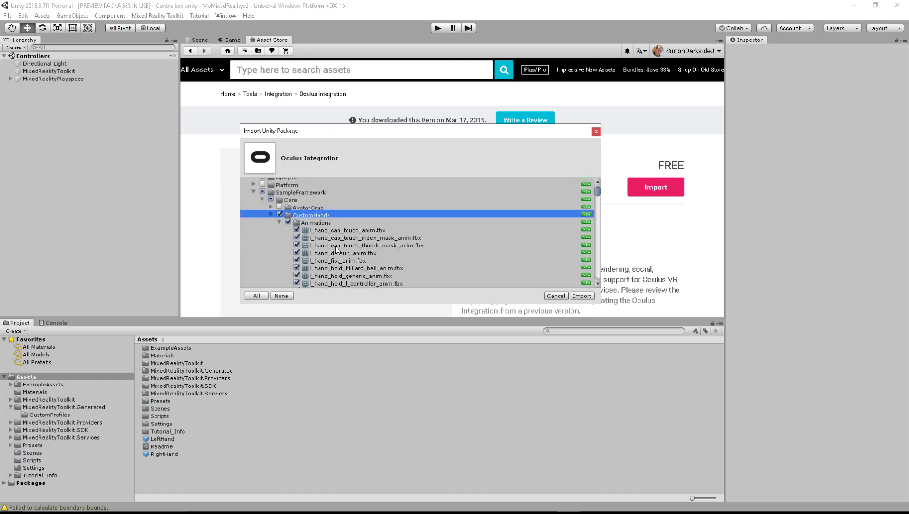
{"action": "scroll", "coordinate": [337, 238], "scroll_direction": "down", "scroll_amount": 3}
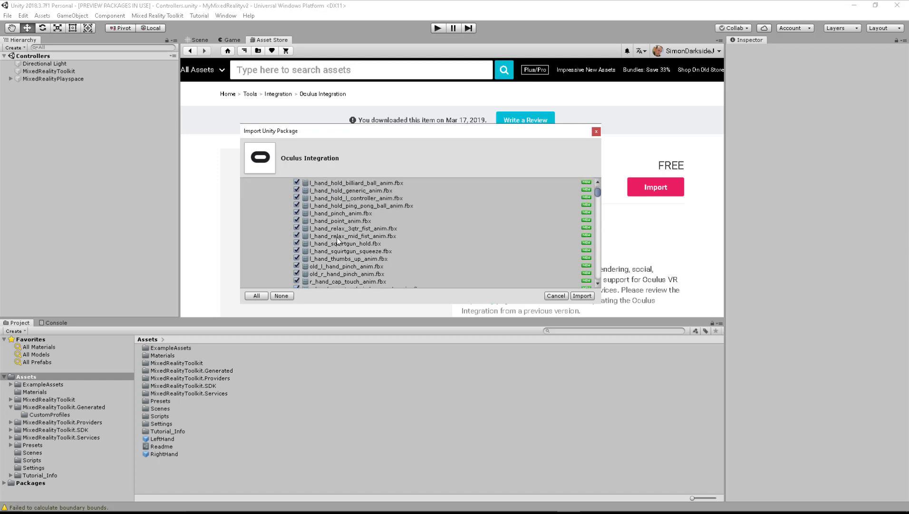
{"action": "left_click", "coordinate": [590, 297]}
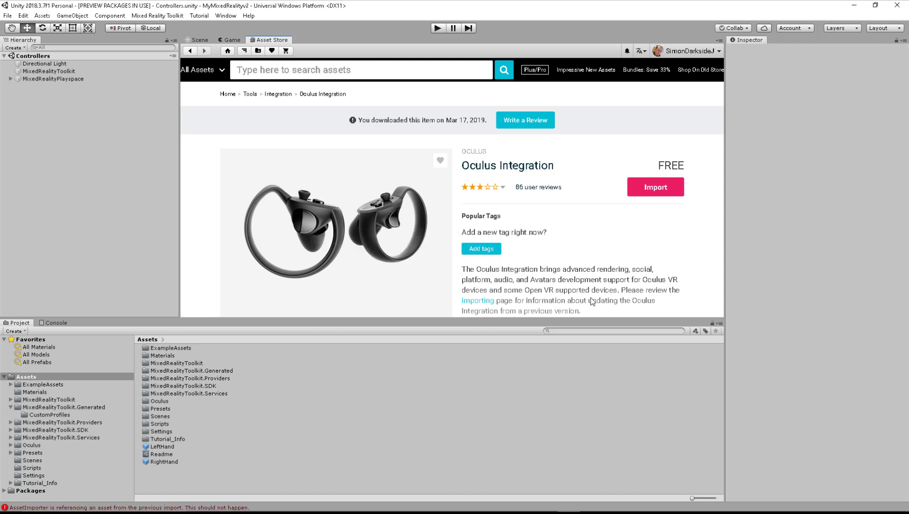
- Expand the imported Oculus folder to the CustomHands Scripts folder and check the Console for script errors
{"action": "left_click", "coordinate": [10, 444], "text": "alt"}
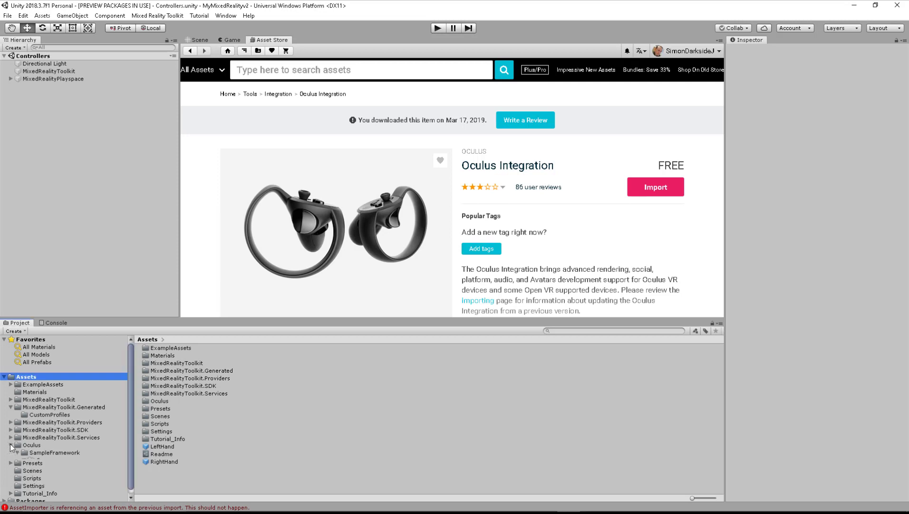
{"action": "scroll", "coordinate": [30, 421], "scroll_direction": "down", "scroll_amount": 3}
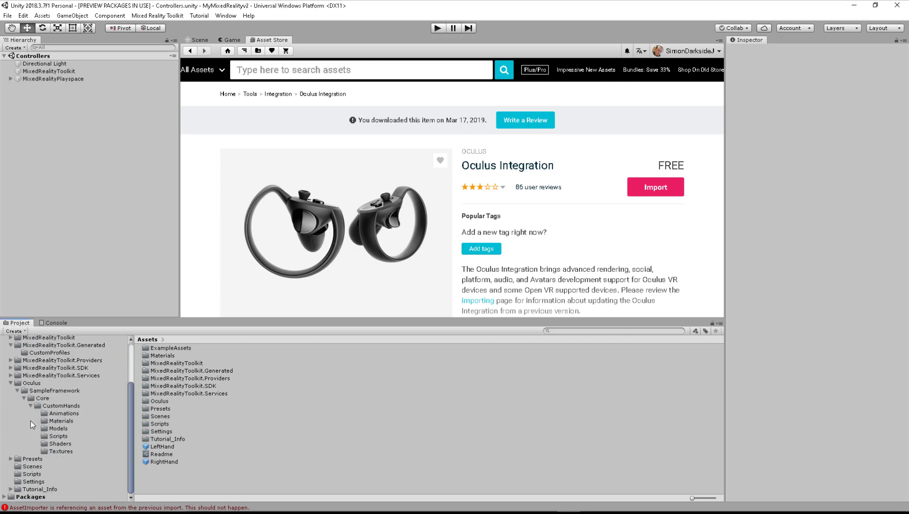
{"action": "left_click", "coordinate": [56, 435]}
{"action": "left_click", "coordinate": [51, 323]}
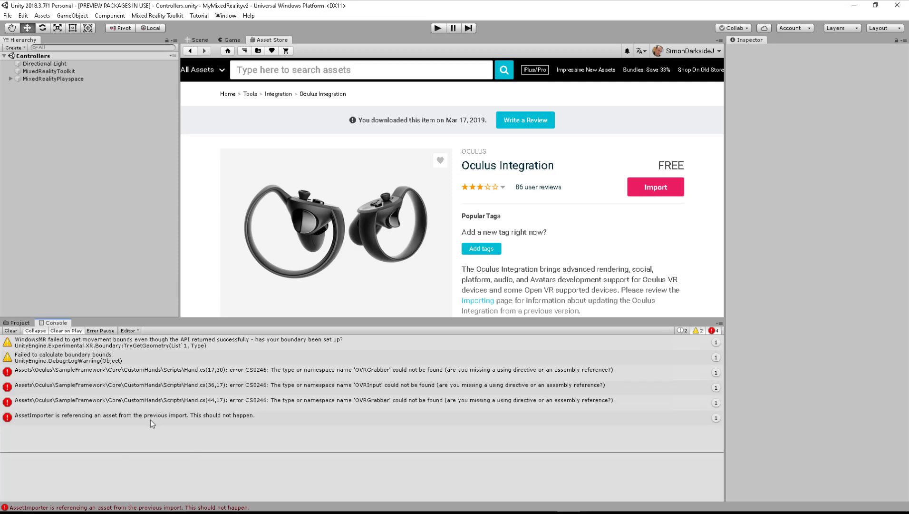
{"action": "left_click", "coordinate": [16, 323]}
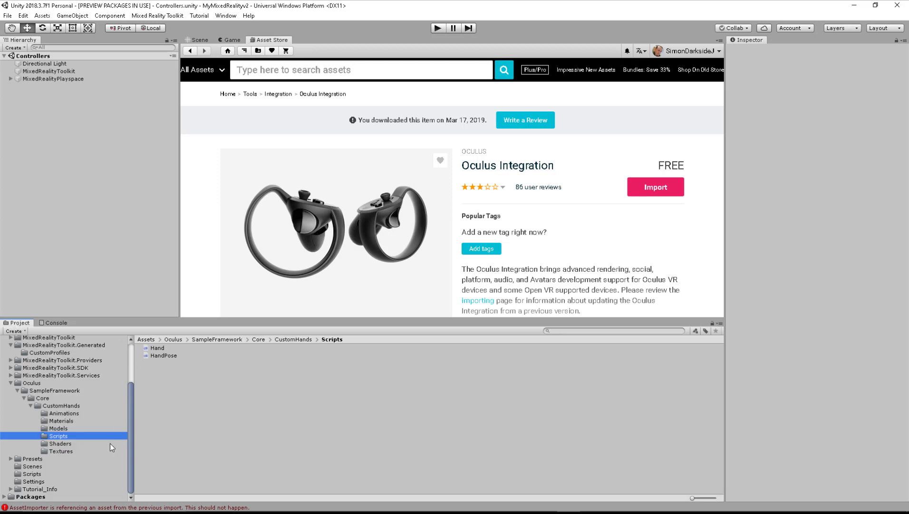
- Delete the Scripts folder inside CustomHands and clear the Console
{"action": "left_click", "coordinate": [58, 436]}
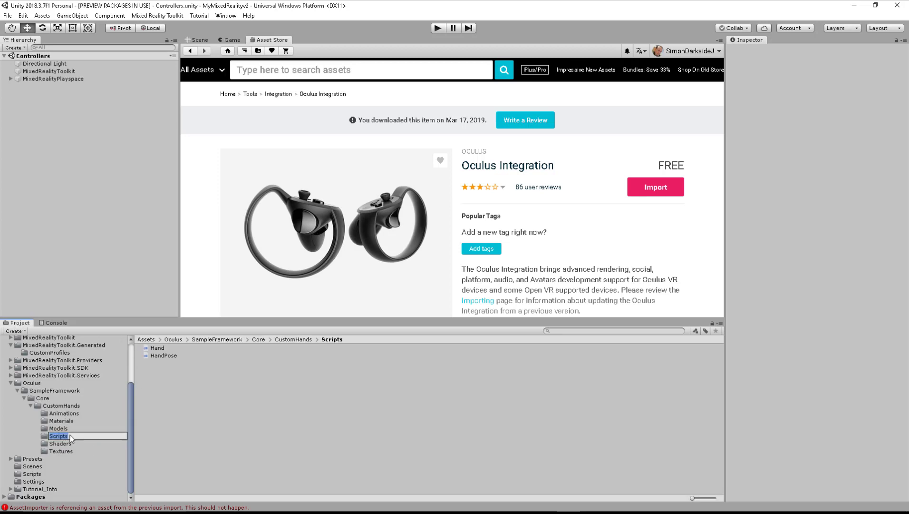
{"action": "key", "text": "Escape"}
{"action": "key", "text": "Delete"}
{"action": "key", "text": "Return"}
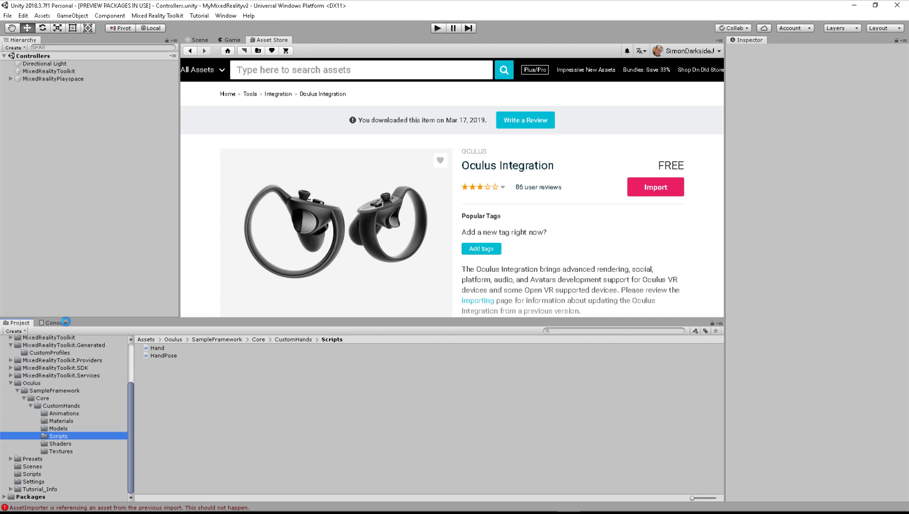
{"action": "left_click", "coordinate": [65, 322]}
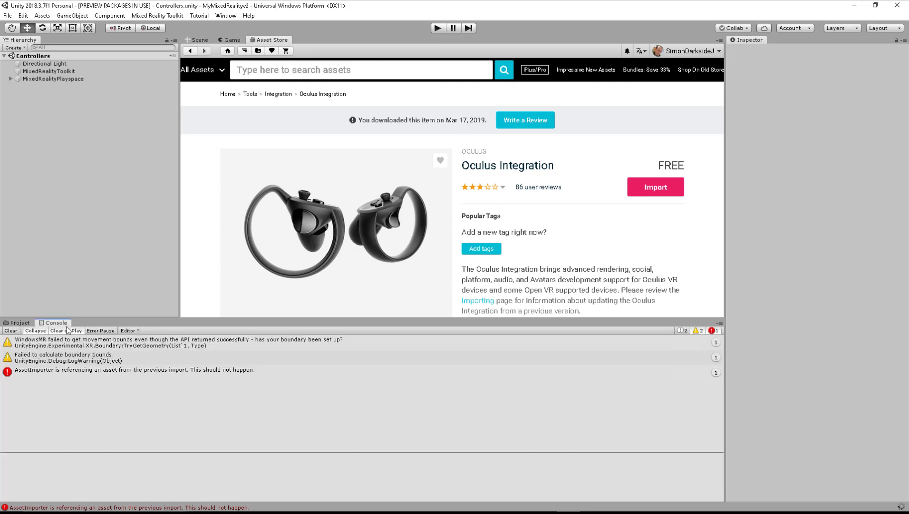
{"action": "left_click", "coordinate": [11, 330]}
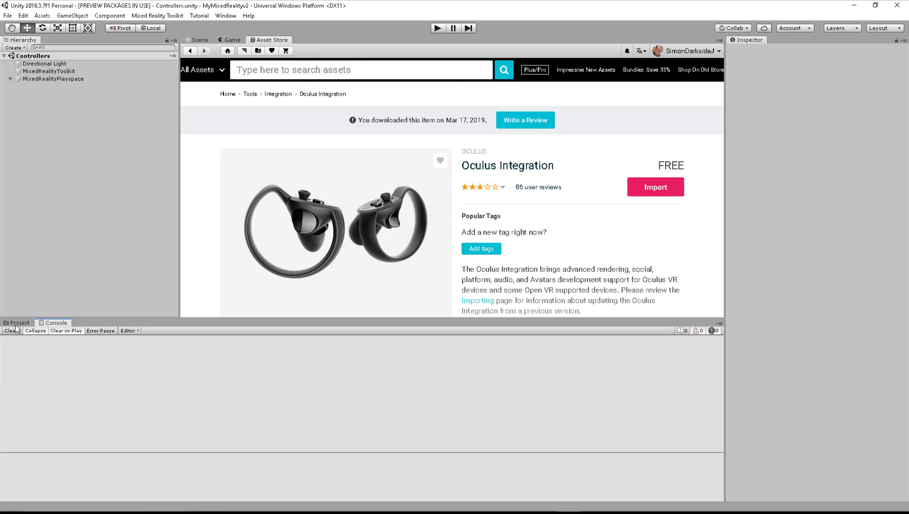
- Open the CustomHandLeft prefab and remove both missing script components from its root object
{"action": "left_click", "coordinate": [19, 323]}
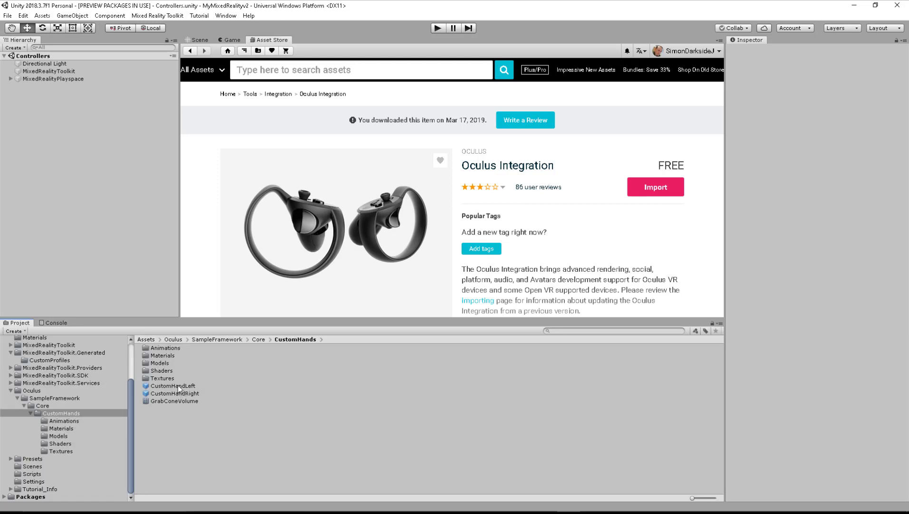
{"action": "double_click", "coordinate": [178, 385]}
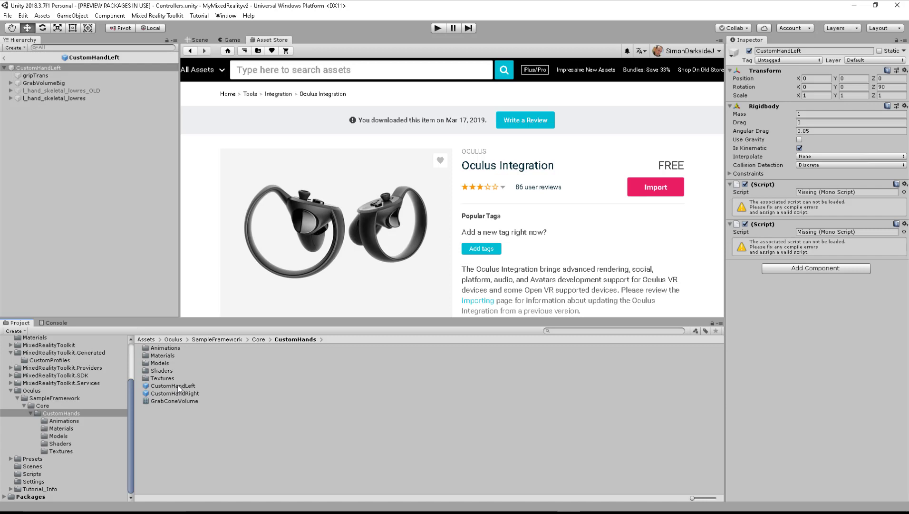
{"action": "right_click", "coordinate": [782, 184]}
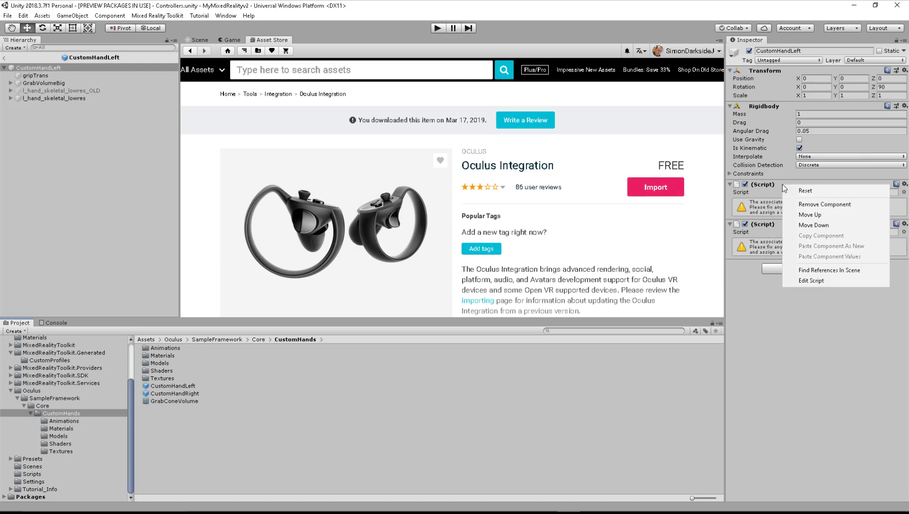
{"action": "left_click", "coordinate": [812, 204]}
{"action": "left_click", "coordinate": [519, 281]}
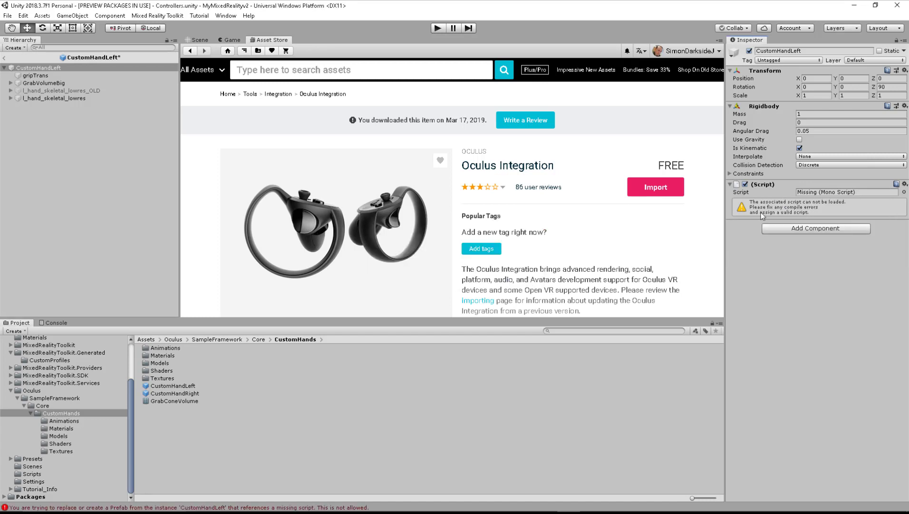
{"action": "right_click", "coordinate": [785, 183]}
{"action": "left_click", "coordinate": [803, 200]}
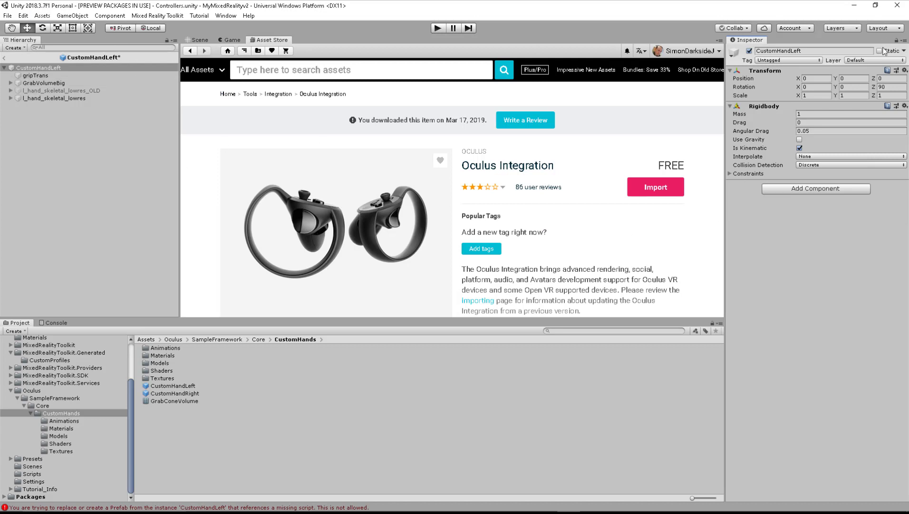
- Set CustomHandLeft's Z rotation to 0 and delete its l_hand_skeletal_lowres_OLD child object
{"action": "left_click", "coordinate": [887, 87]}
{"action": "type", "text": "0"}
{"action": "left_click", "coordinate": [59, 91]}
{"action": "key", "text": "Delete"}
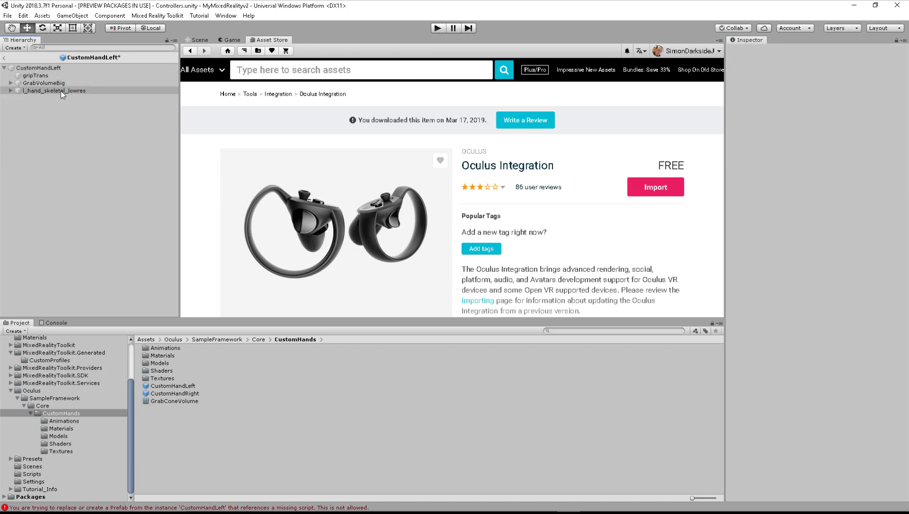
- Add a Mixed Reality Controller Visualizer component to the CustomHandLeft root with Left handedness, and save the prefab
{"action": "left_click", "coordinate": [63, 68]}
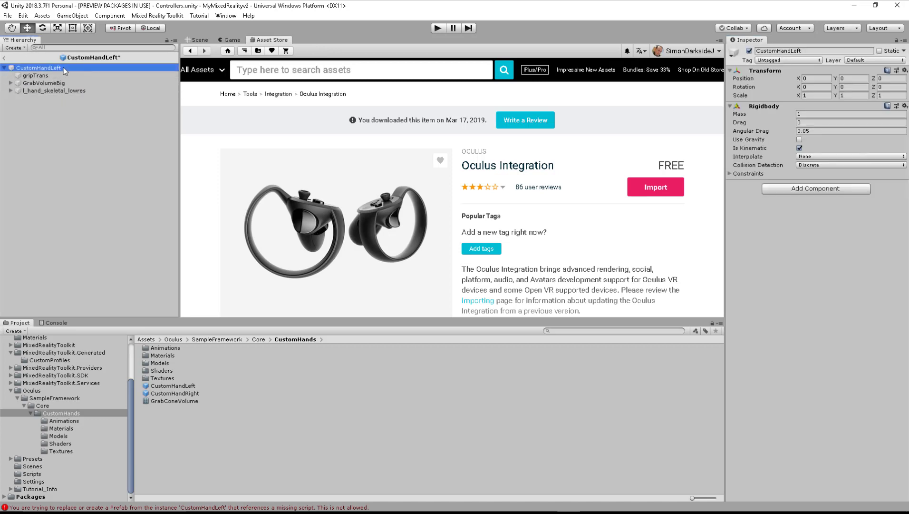
{"action": "left_click", "coordinate": [819, 192]}
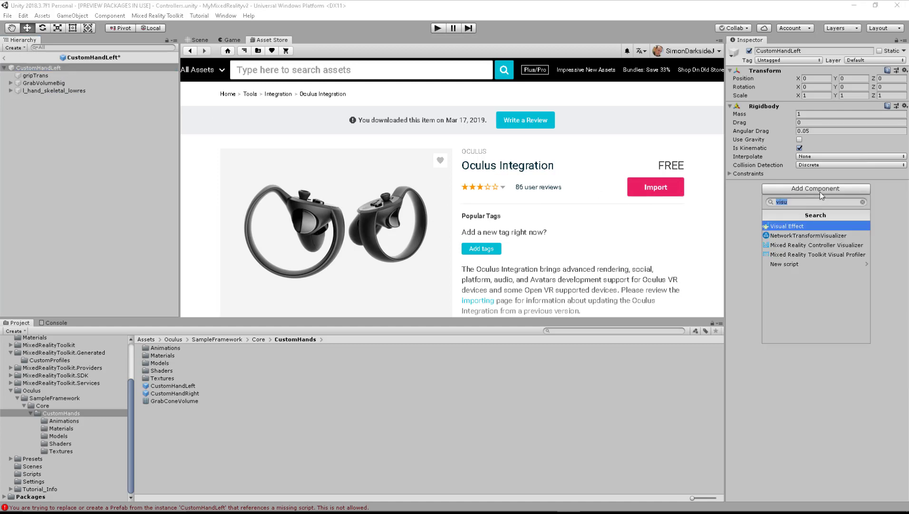
{"action": "left_click", "coordinate": [817, 245]}
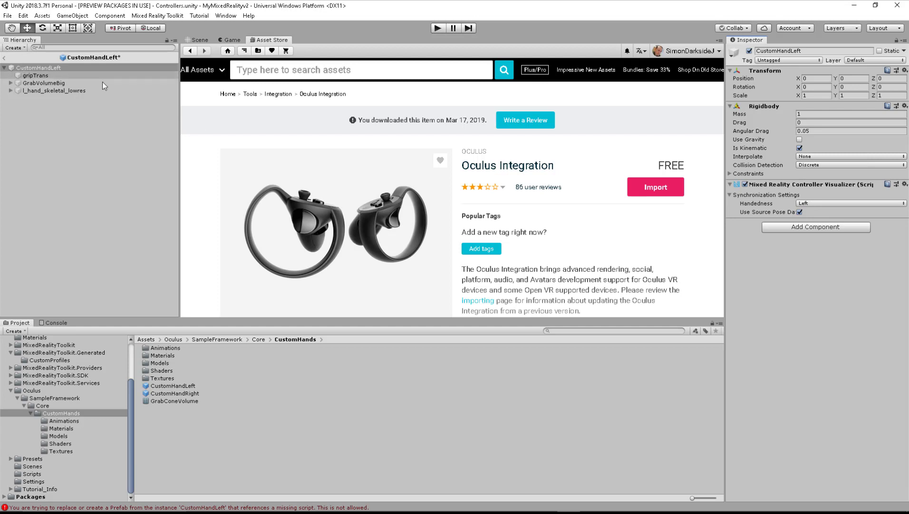
{"action": "left_click", "coordinate": [8, 15]}
{"action": "left_click", "coordinate": [14, 49]}
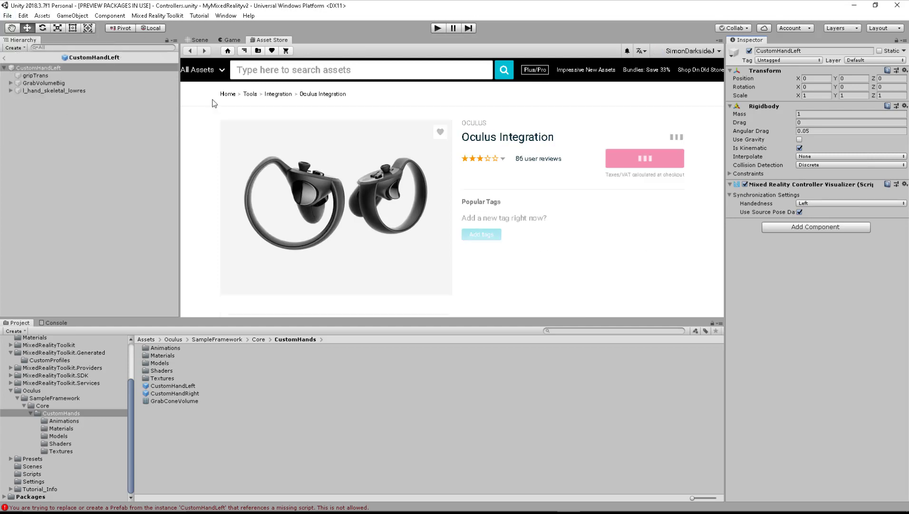
- Open the CustomHandRight prefab and delete its r_hand_skeletal_lowr_OLD child object
{"action": "double_click", "coordinate": [152, 394]}
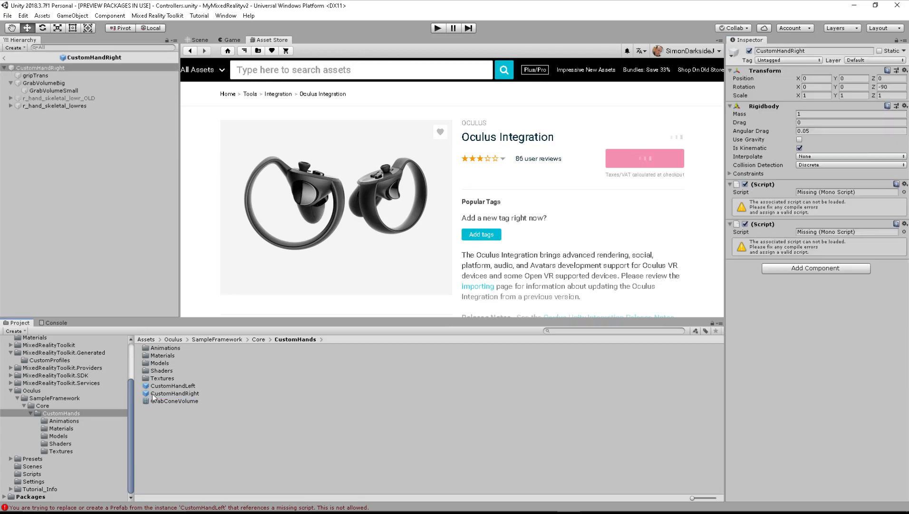
{"action": "left_click", "coordinate": [100, 98]}
{"action": "key", "text": "Delete"}
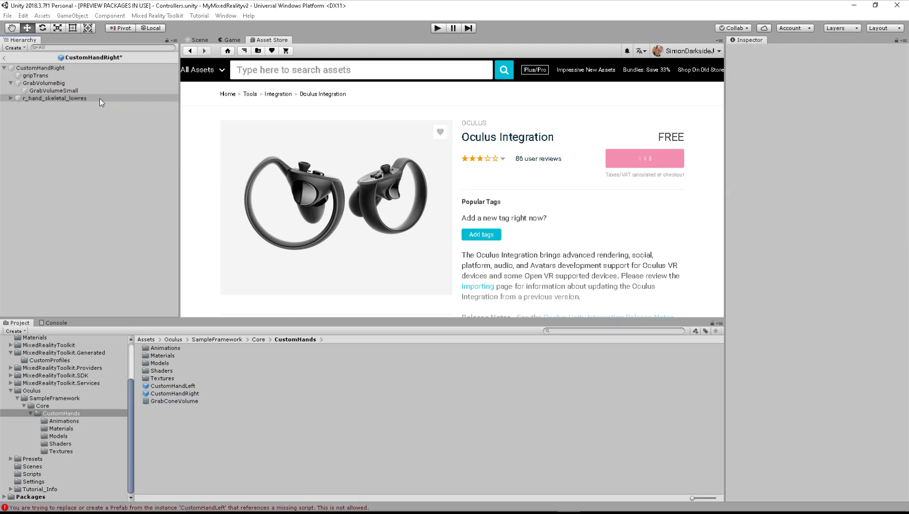
- Remove both missing script components from the CustomHandRight root object and set its Z rotation to 0
{"action": "left_click", "coordinate": [519, 279]}
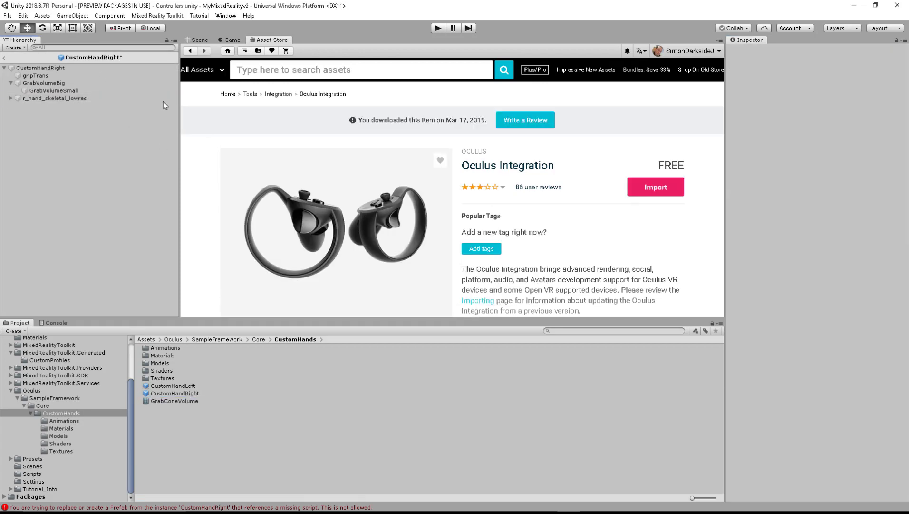
{"action": "left_click", "coordinate": [82, 68]}
{"action": "right_click", "coordinate": [791, 184]}
{"action": "left_click", "coordinate": [804, 204]}
{"action": "right_click", "coordinate": [799, 184]}
{"action": "left_click", "coordinate": [803, 204]}
{"action": "left_click", "coordinate": [890, 88]}
{"action": "type", "text": "0"}
- Add a Mixed Reality Controller Visualizer component to the CustomHandRight root with Right handedness, and save the prefab
{"action": "left_click", "coordinate": [829, 188]}
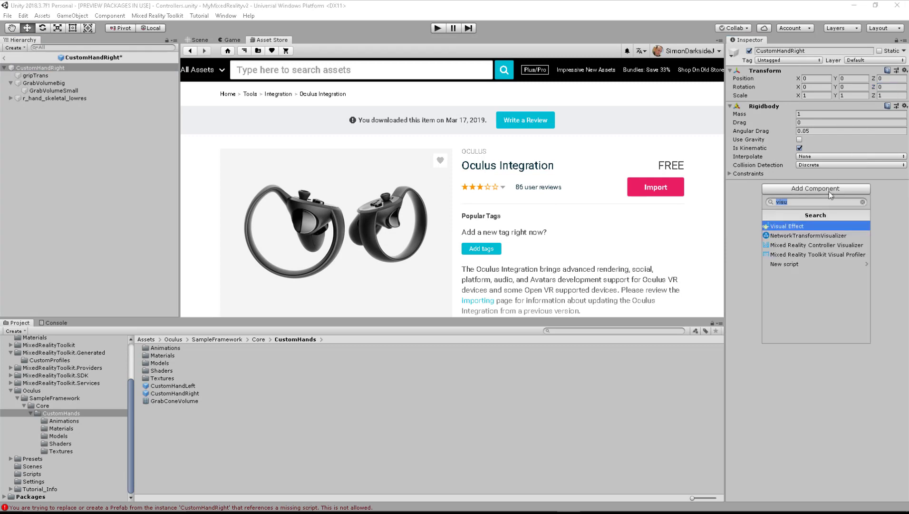
{"action": "left_click", "coordinate": [823, 244]}
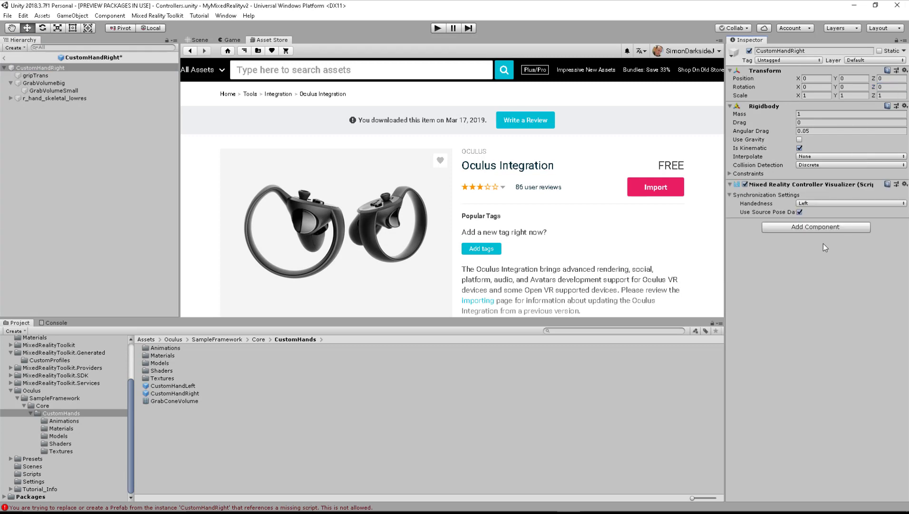
{"action": "left_click", "coordinate": [827, 203]}
{"action": "left_click", "coordinate": [827, 223]}
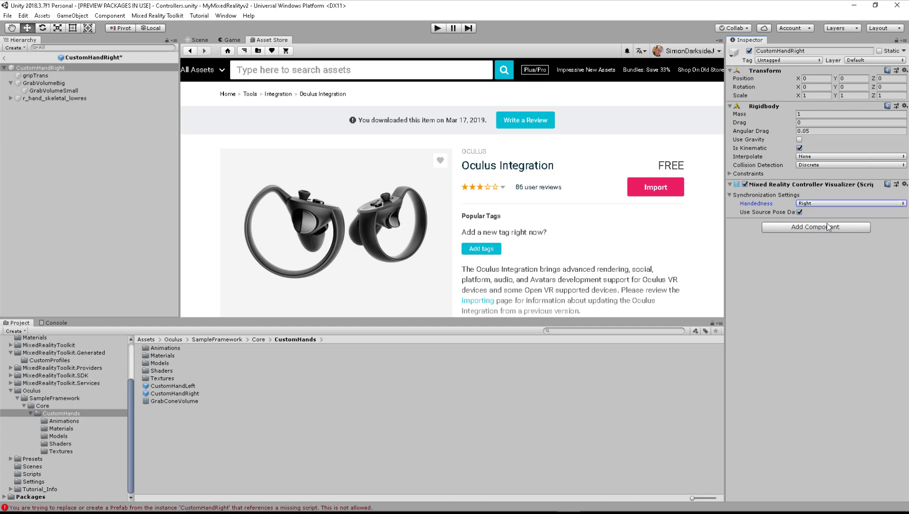
{"action": "left_click", "coordinate": [7, 15]}
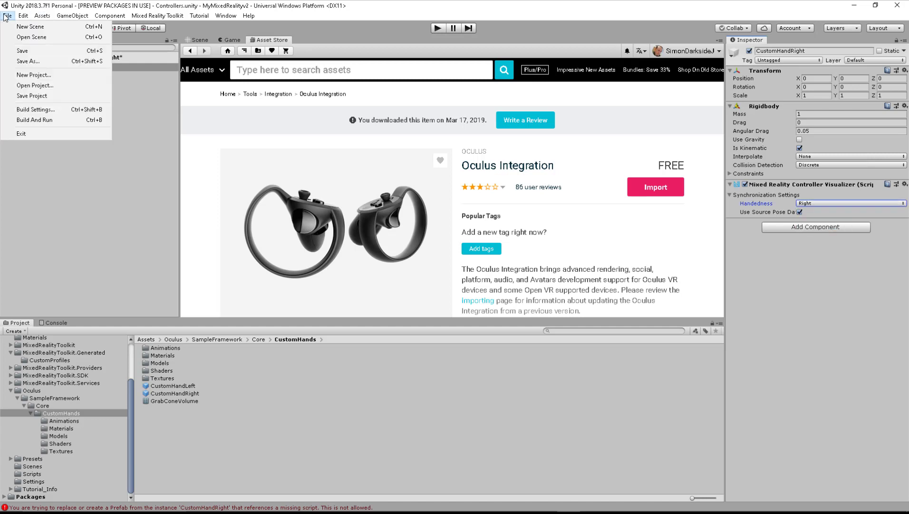
{"action": "left_click", "coordinate": [20, 50]}
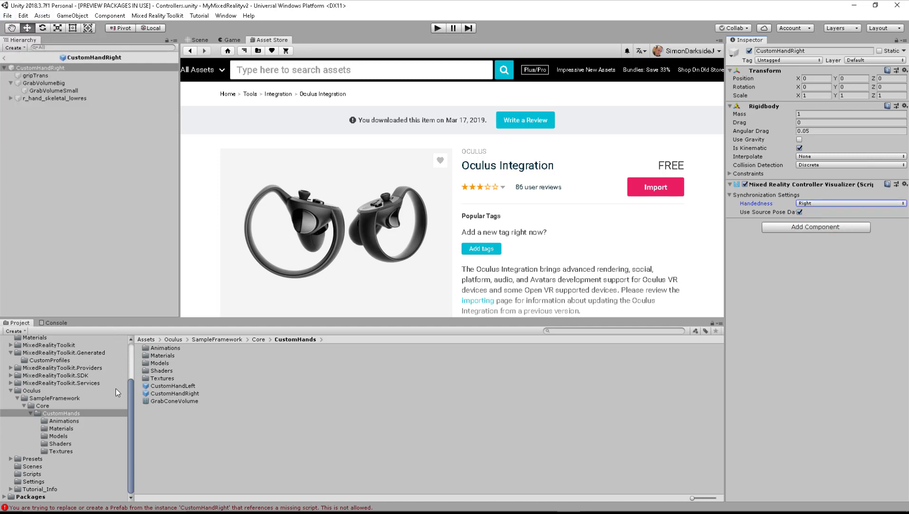
- Assign the Oculus CustomHandLeft and CustomHandRight prefabs as the global hand models in MixedRealityControllerVisualizationProfile, and test the hands in Play mode
{"action": "left_click", "coordinate": [49, 360]}
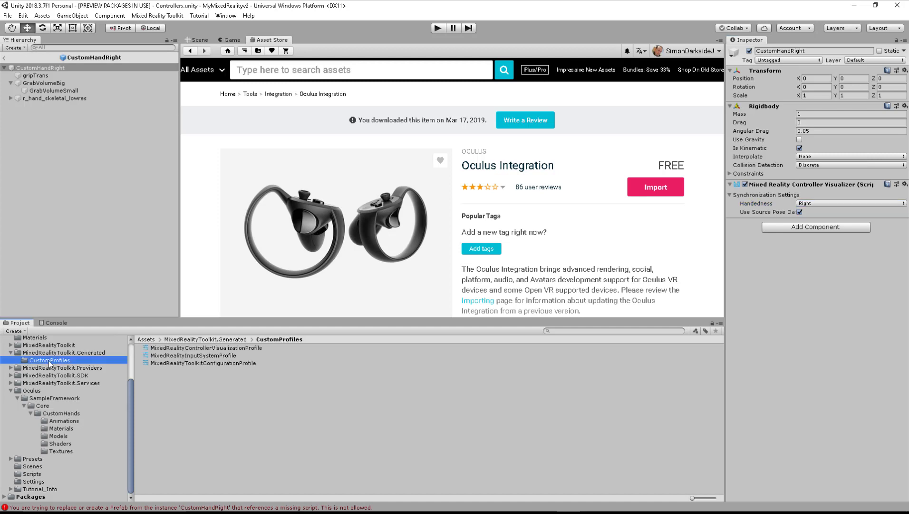
{"action": "left_click", "coordinate": [211, 348]}
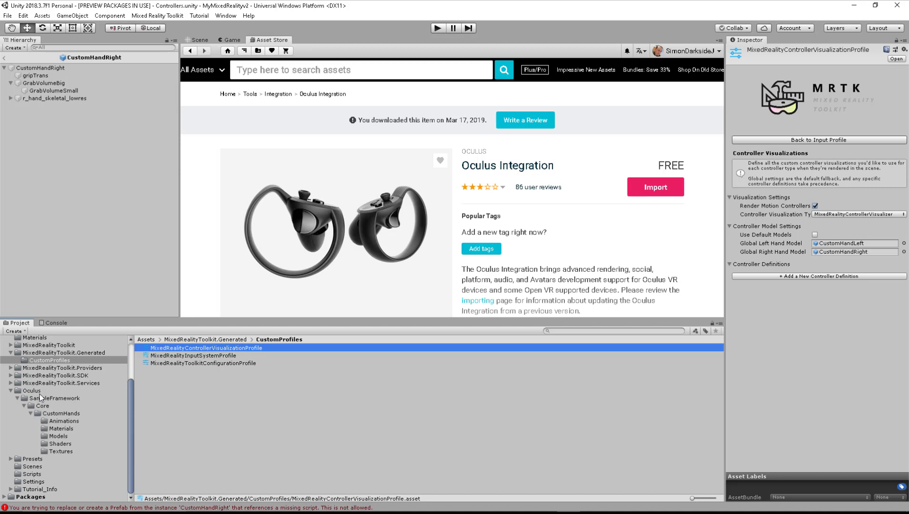
{"action": "left_click", "coordinate": [52, 413]}
{"action": "left_click_drag", "start_coordinate": [183, 386], "coordinate": [837, 248]}
{"action": "left_click_drag", "start_coordinate": [164, 398], "coordinate": [826, 255]}
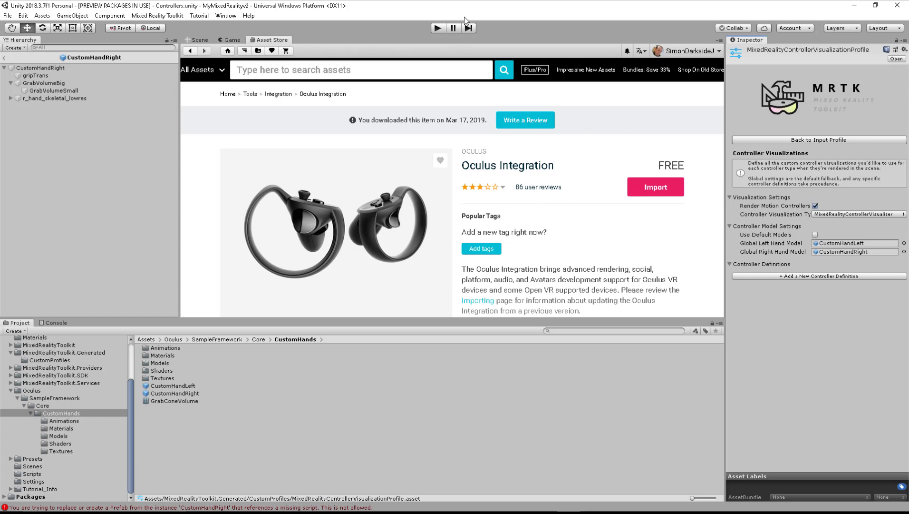
{"action": "left_click", "coordinate": [439, 28]}
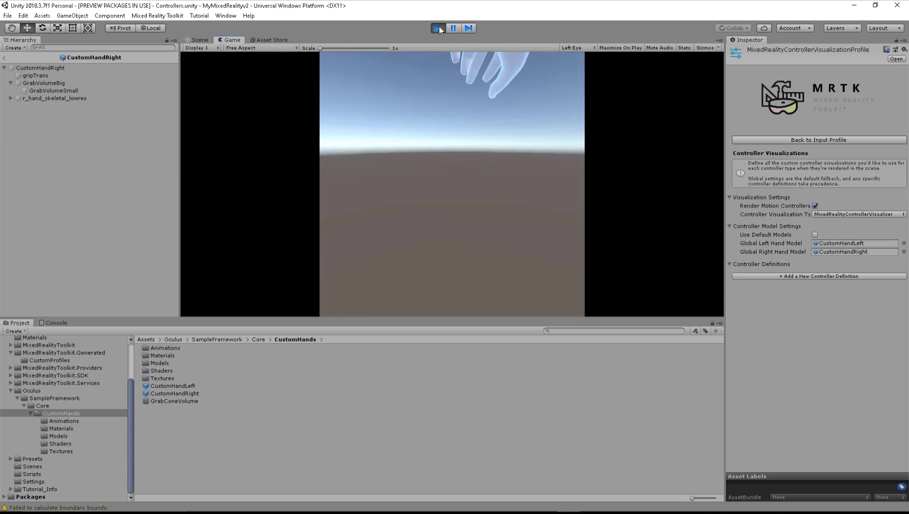
{"action": "left_click", "coordinate": [438, 28]}
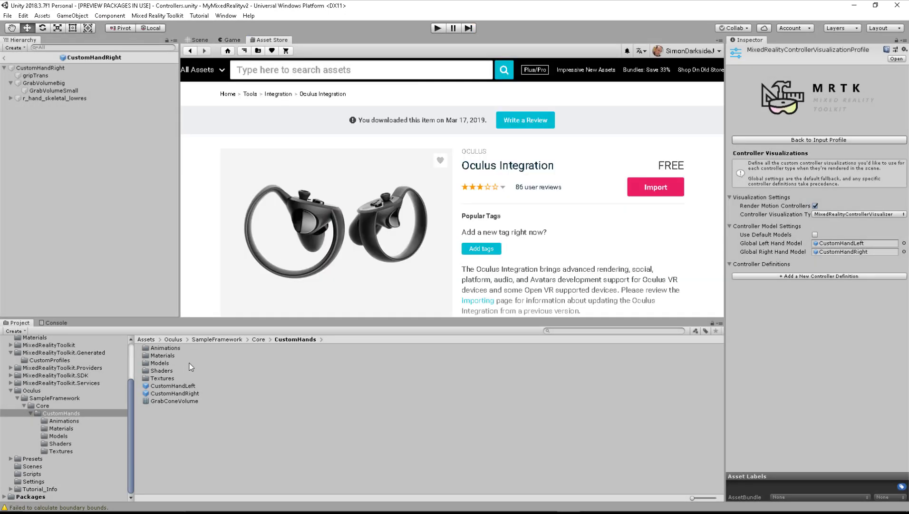
- Set the Z rotation of l_hand_skeletal_lowres in the CustomHandLeft prefab to 90 and save the prefab
{"action": "double_click", "coordinate": [170, 386]}
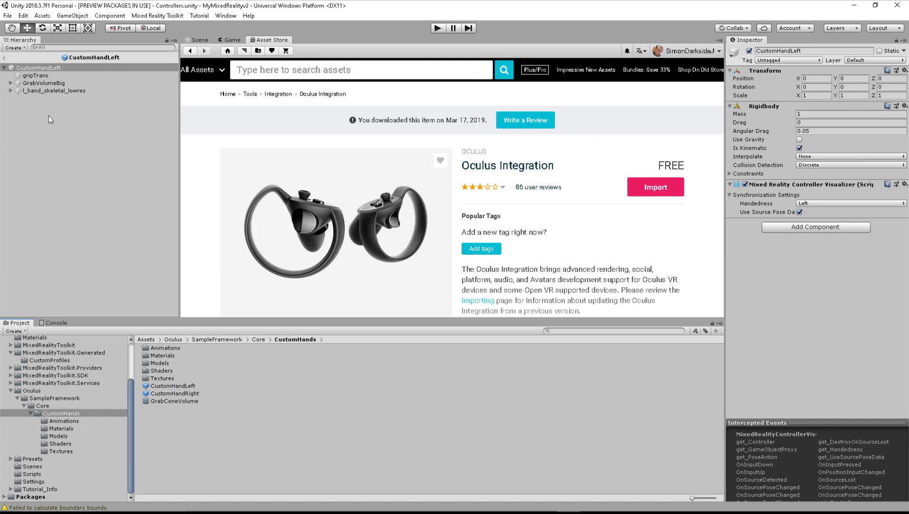
{"action": "left_click", "coordinate": [66, 90]}
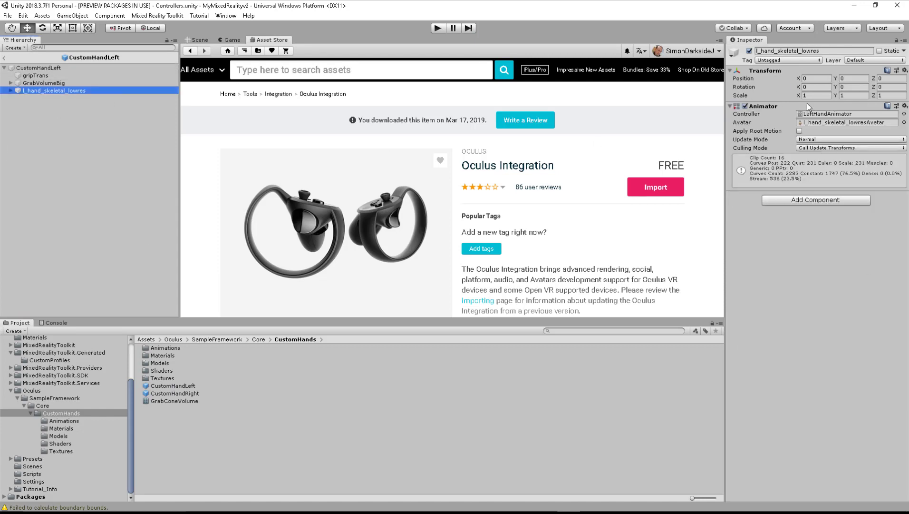
{"action": "left_click", "coordinate": [887, 86]}
{"action": "type", "text": "90"}
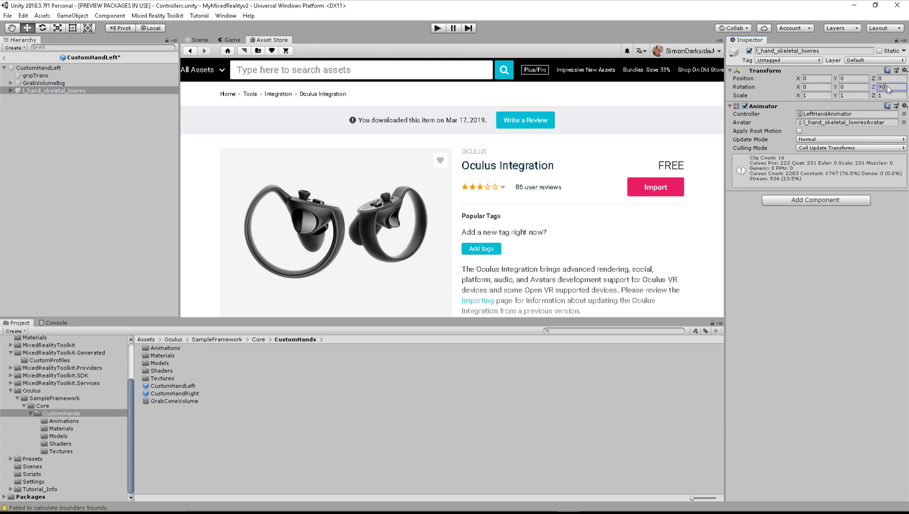
{"action": "left_click", "coordinate": [8, 15]}
{"action": "left_click", "coordinate": [12, 57]}
- Set the Z rotation of r_hand_skeletal_lowres in the CustomHandRight prefab to -90, save the prefab and run the scene
{"action": "double_click", "coordinate": [180, 394]}
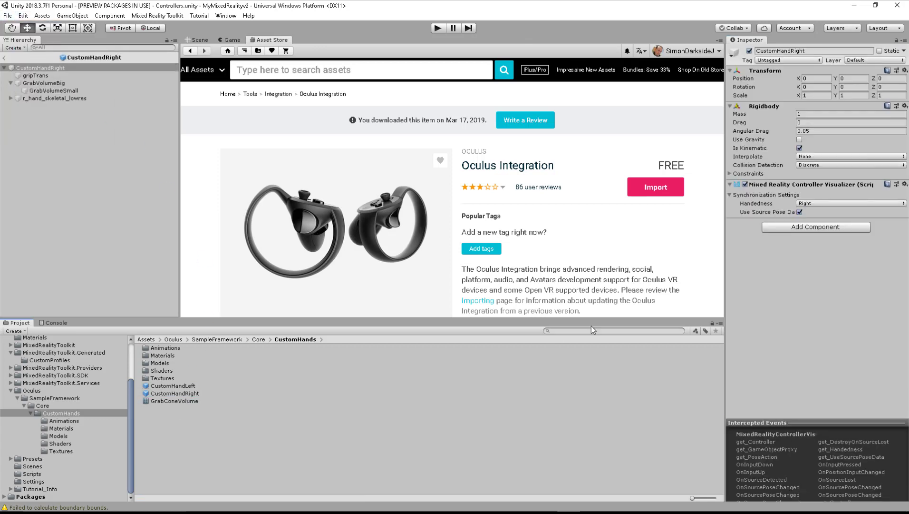
{"action": "left_click", "coordinate": [83, 99]}
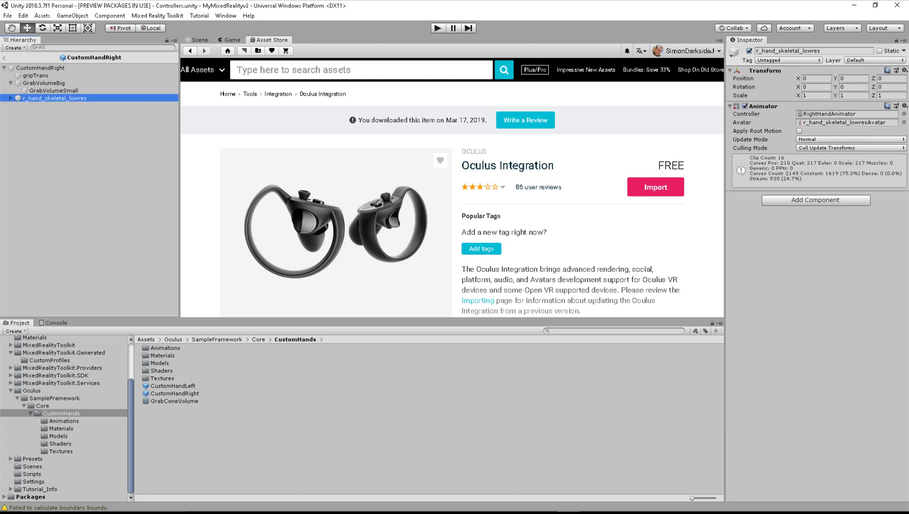
{"action": "left_click", "coordinate": [890, 87]}
{"action": "type", "text": "-90"}
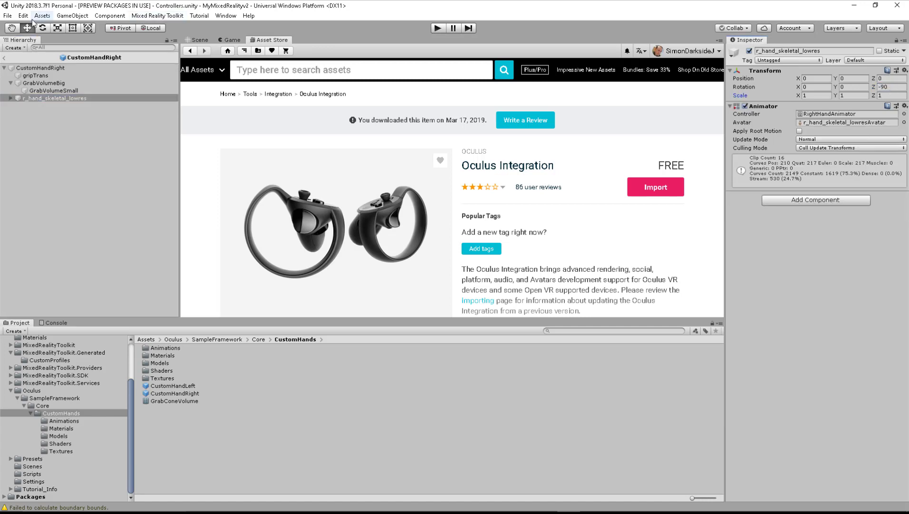
{"action": "left_click", "coordinate": [8, 16]}
{"action": "left_click", "coordinate": [23, 51]}
{"action": "left_click", "coordinate": [437, 28]}
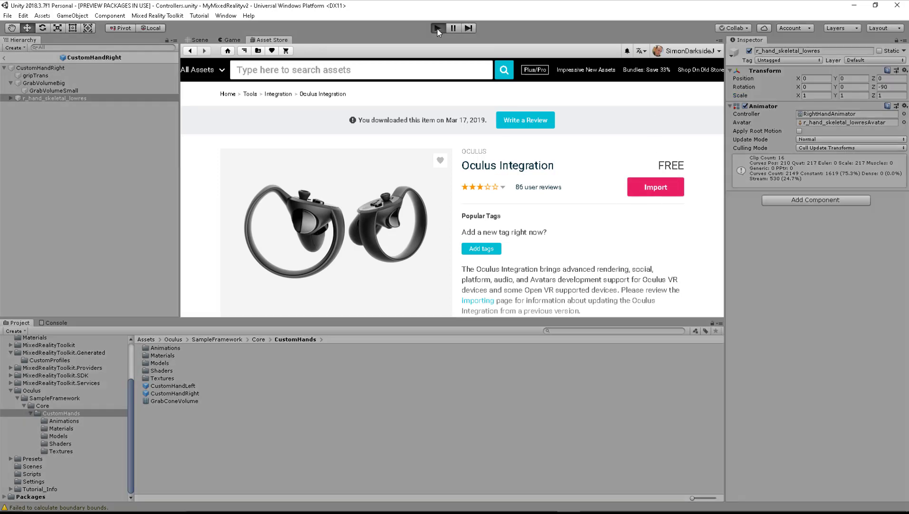